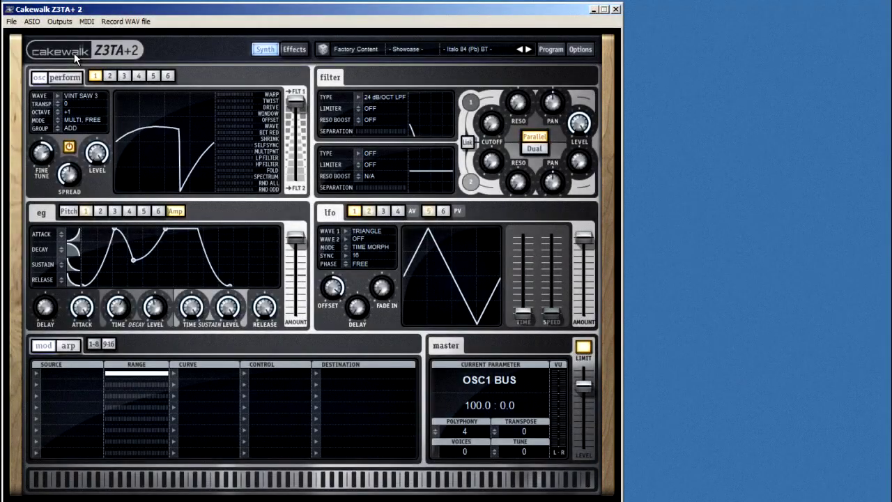
- Dismiss the credits screen and try the amp envelope's Delay and Attack knobs
left_click(74, 53)
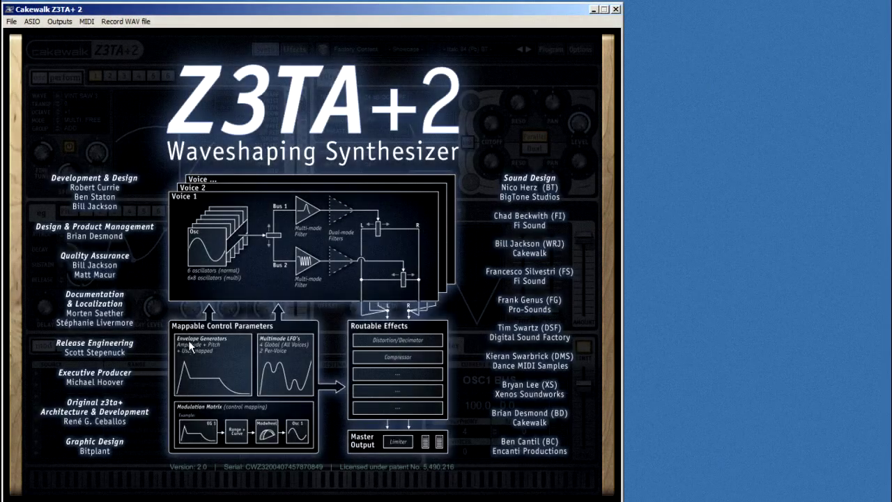
left_click(189, 345)
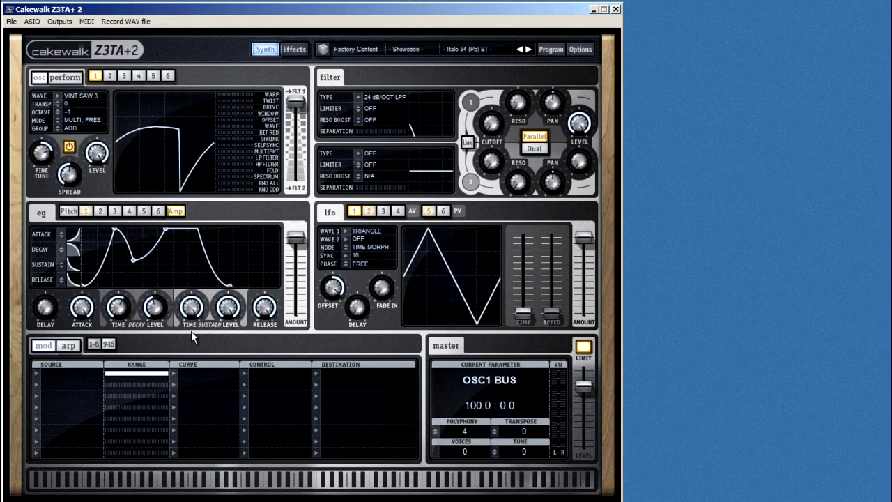
left_click_drag(40, 314, 43, 289)
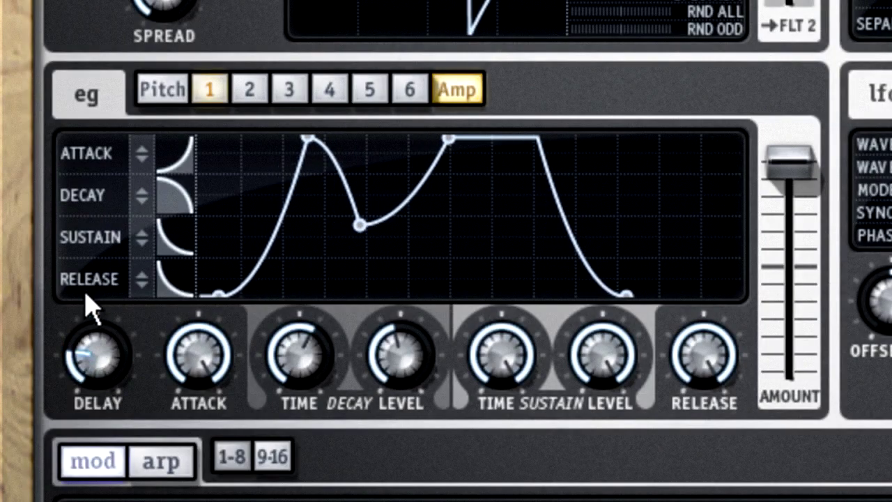
left_click_drag(89, 307, 89, 411)
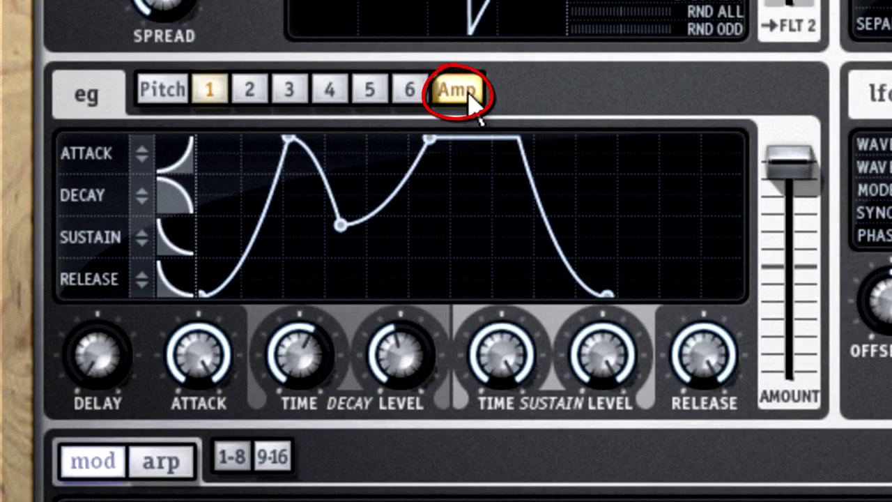
left_click_drag(199, 358, 198, 268)
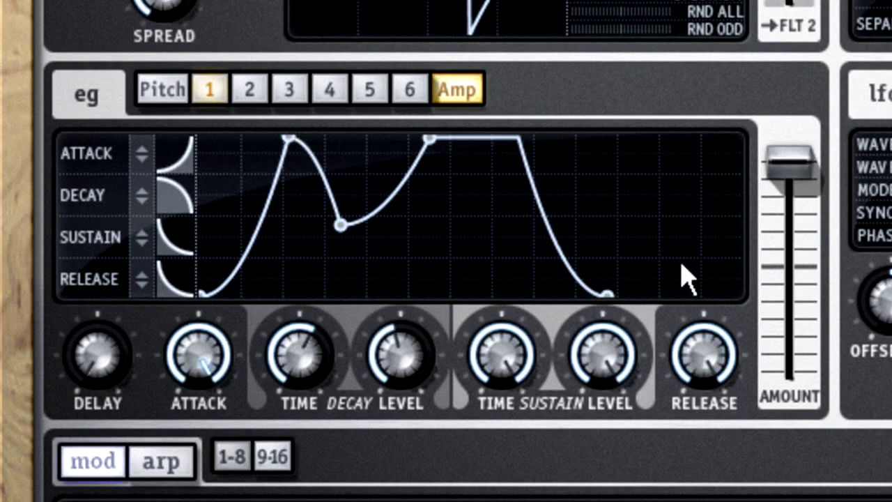
- Shorten the amp release, make its curve convex, and show the pitch envelope
left_click_drag(688, 347, 669, 312)
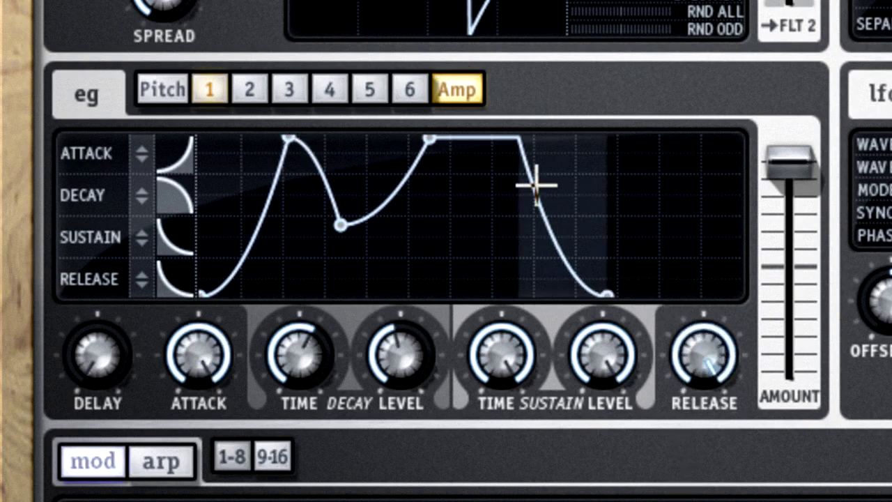
scroll(519, 164, "up", 1)
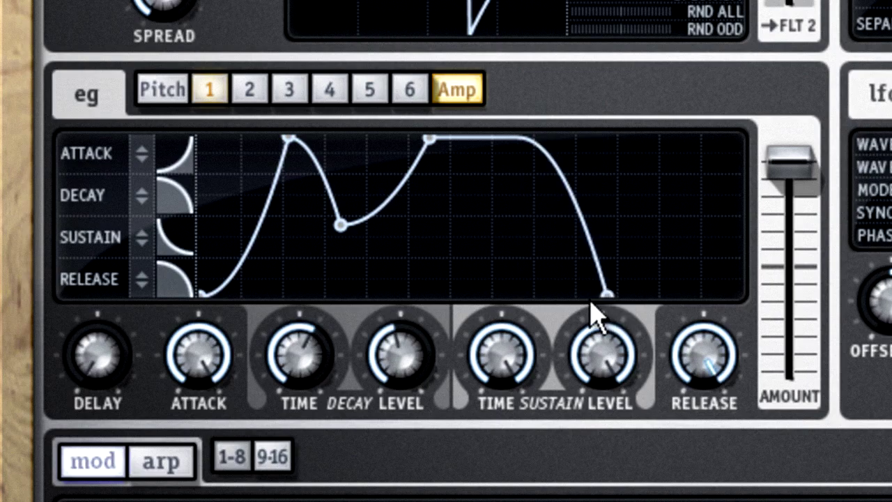
left_click(163, 94)
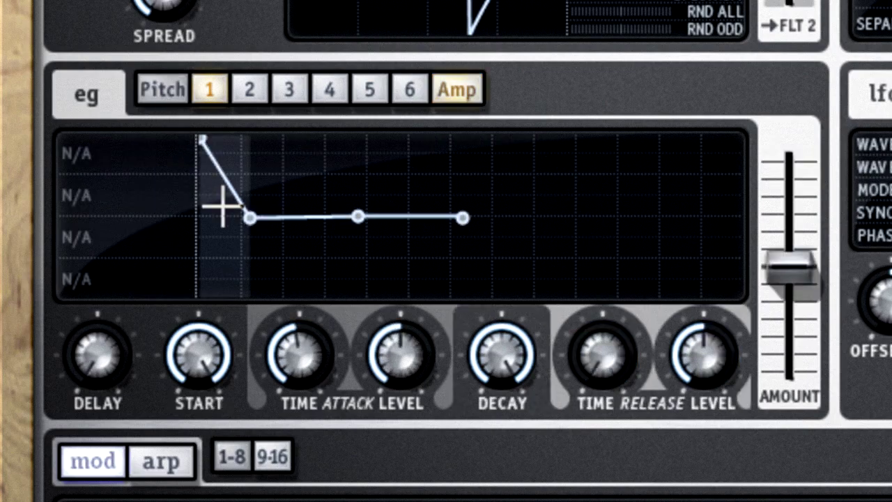
- Move the pitch attack node later and lower, then view EG 1 through 6
left_click_drag(249, 221, 366, 271)
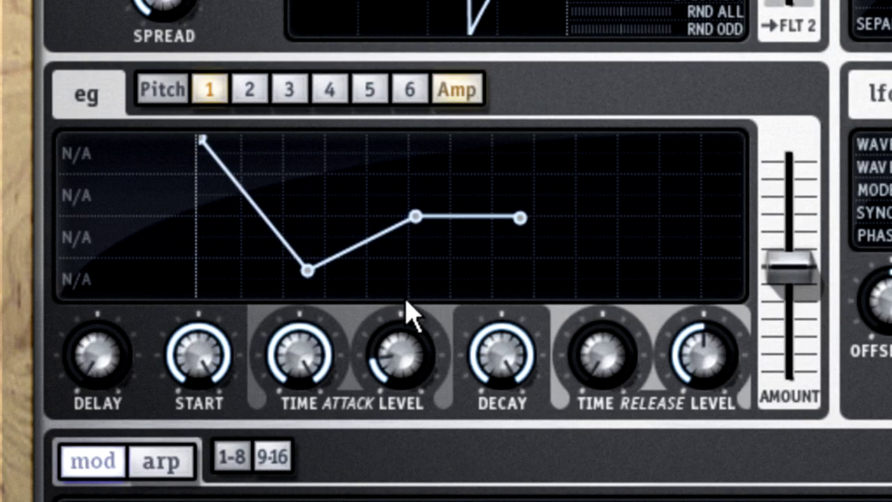
left_click(212, 99)
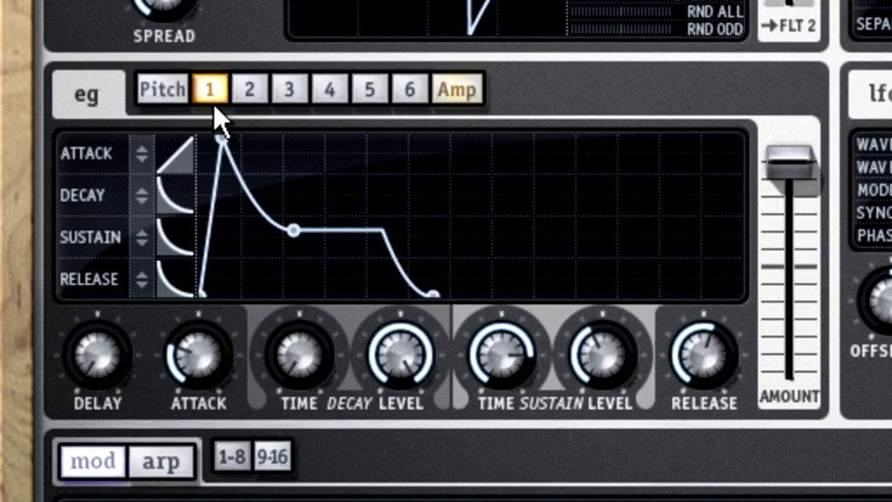
left_click(255, 96)
left_click(290, 96)
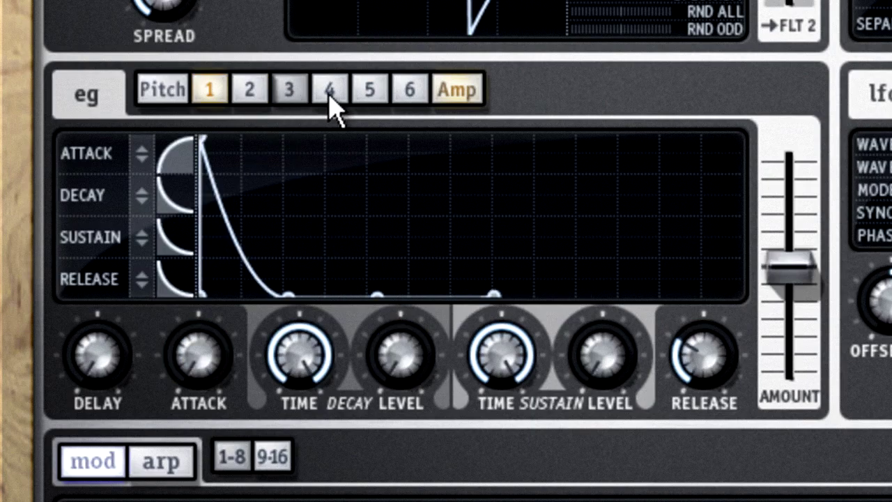
left_click(330, 97)
left_click(364, 97)
left_click(411, 99)
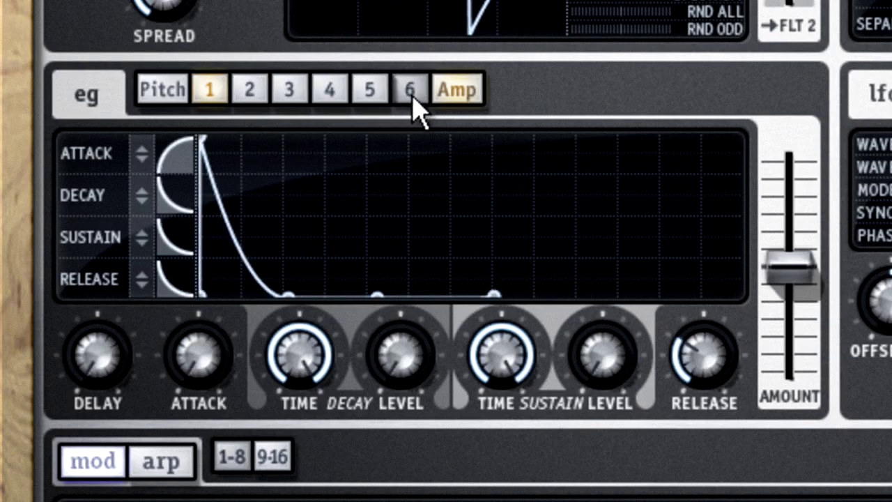
- Step back through the envelope generators to EG 2 and try its Attack knob
left_click(371, 98)
left_click(332, 105)
left_click(282, 105)
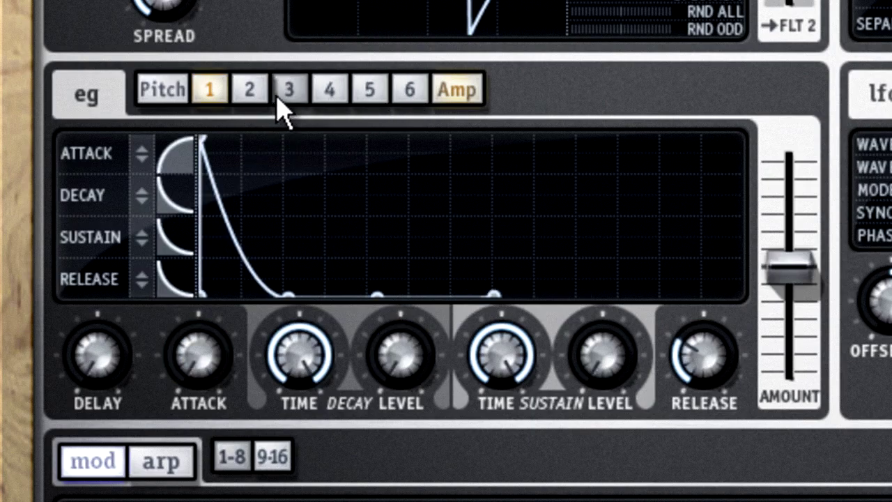
left_click(263, 105)
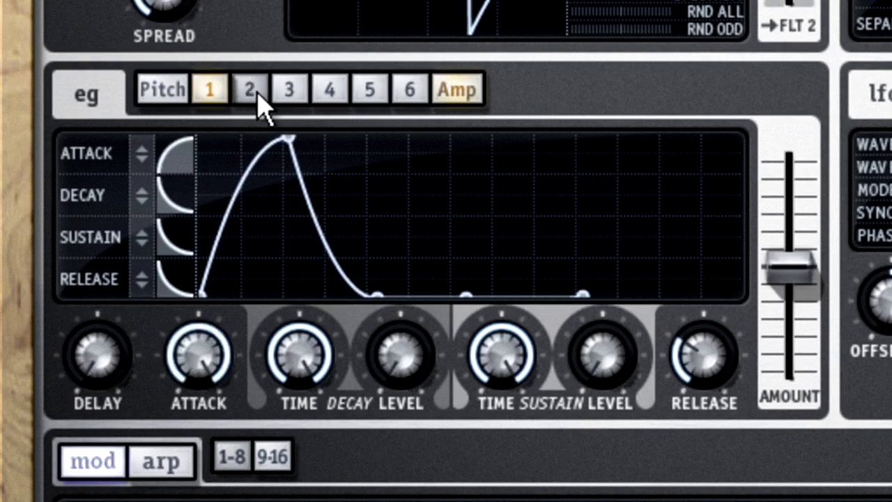
left_click(212, 92)
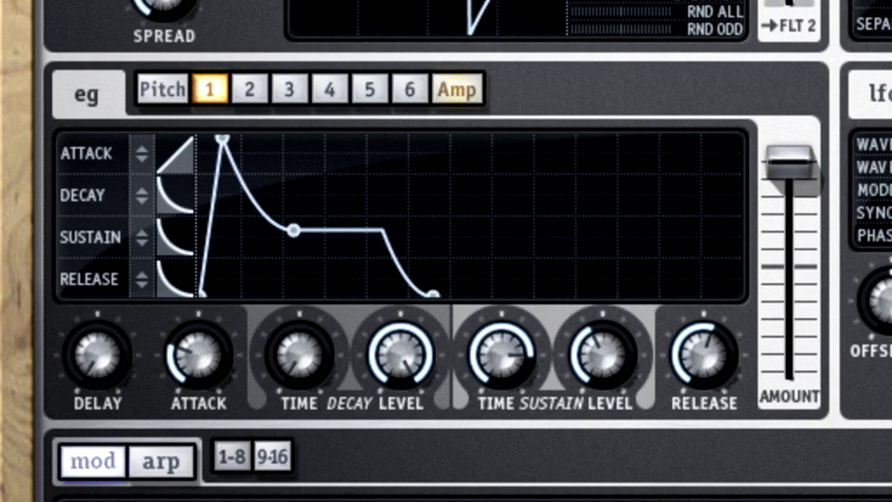
left_click(258, 98)
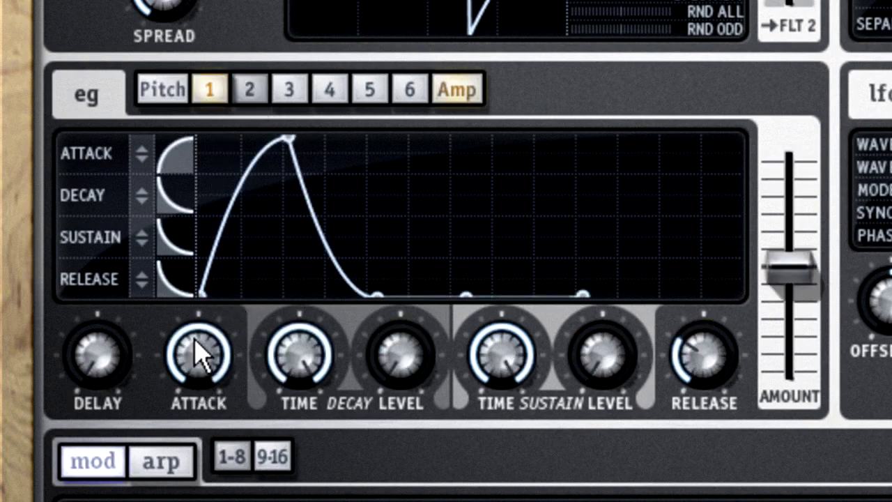
left_click_drag(199, 354, 219, 349)
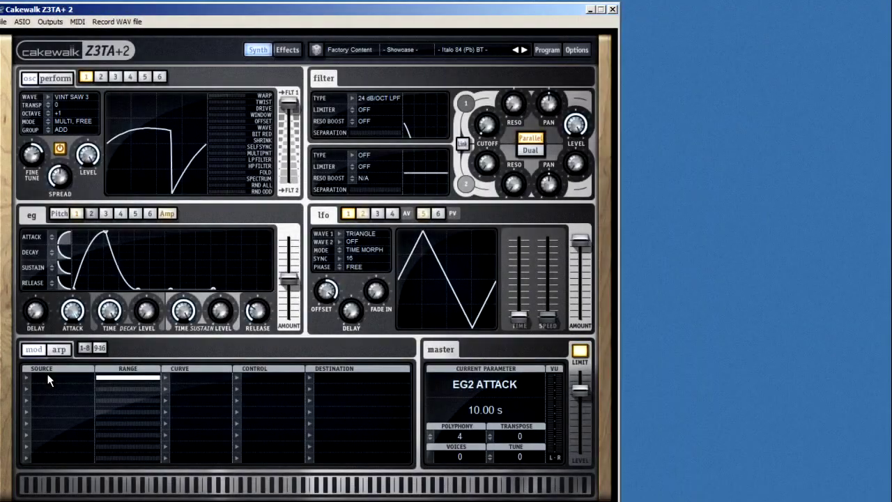
- Route EG 2 to All Filters Cutoff in the first modulation row
left_click(26, 377)
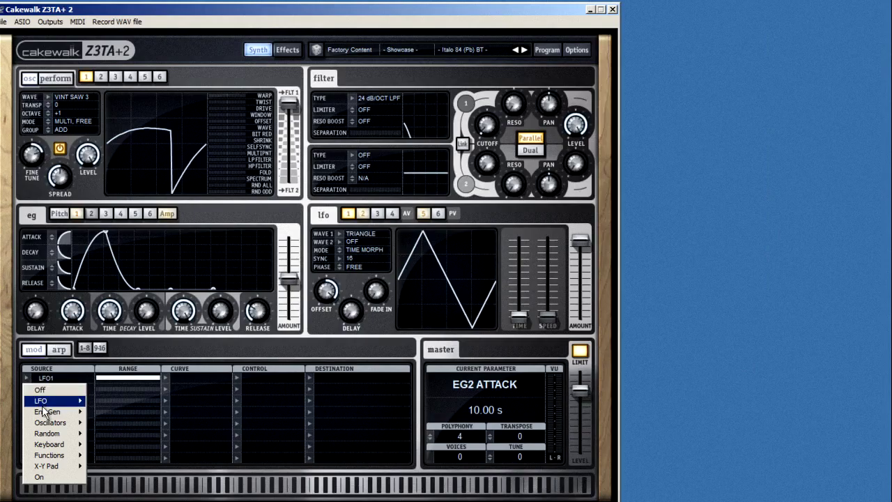
mouse_move(45, 411)
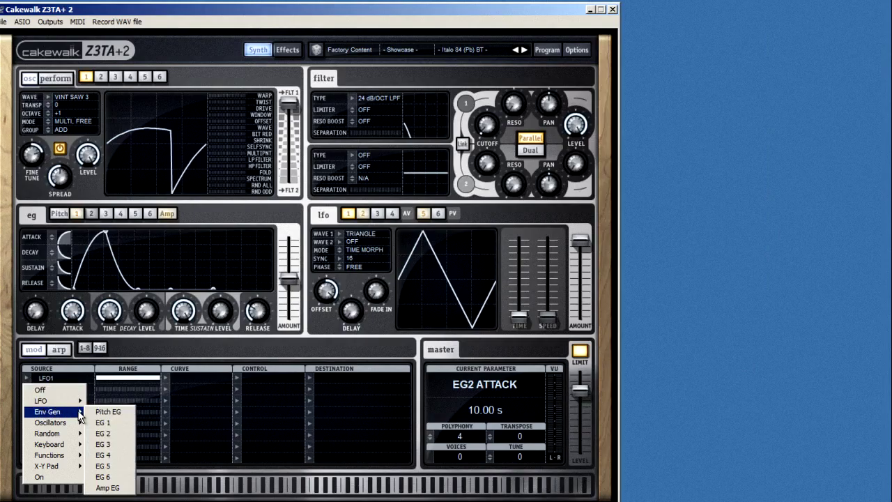
left_click(105, 436)
left_click(311, 377)
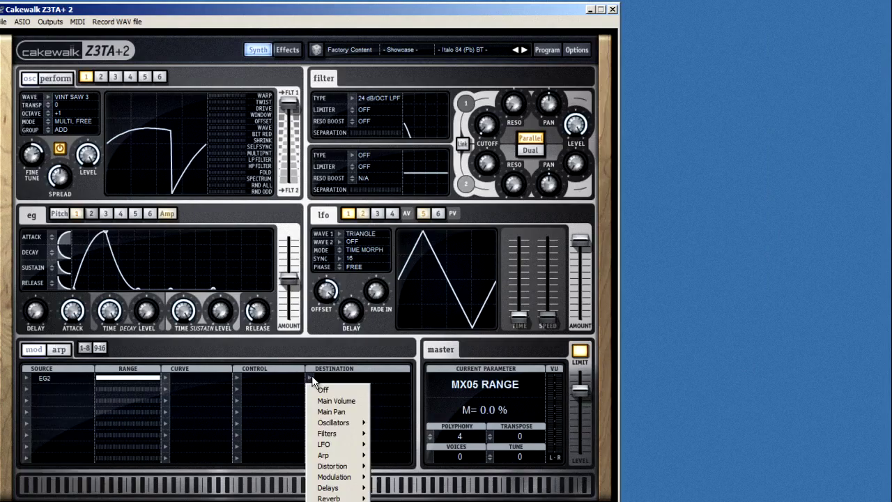
mouse_move(358, 439)
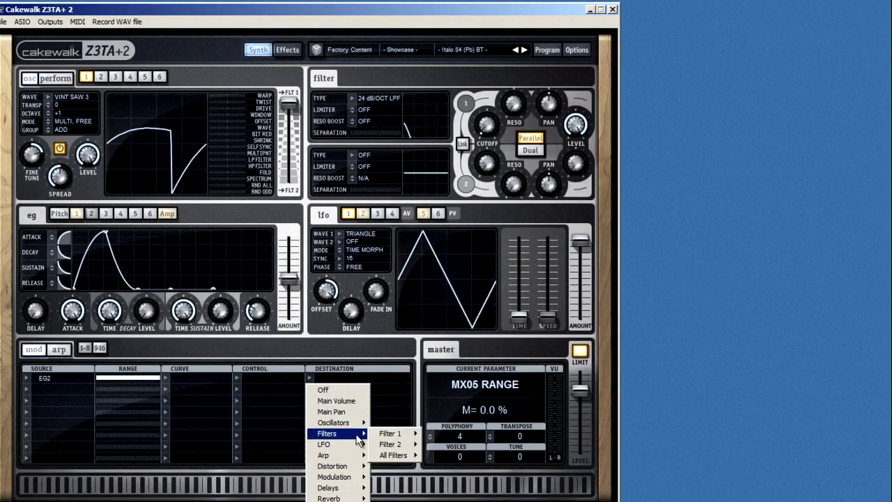
mouse_move(407, 456)
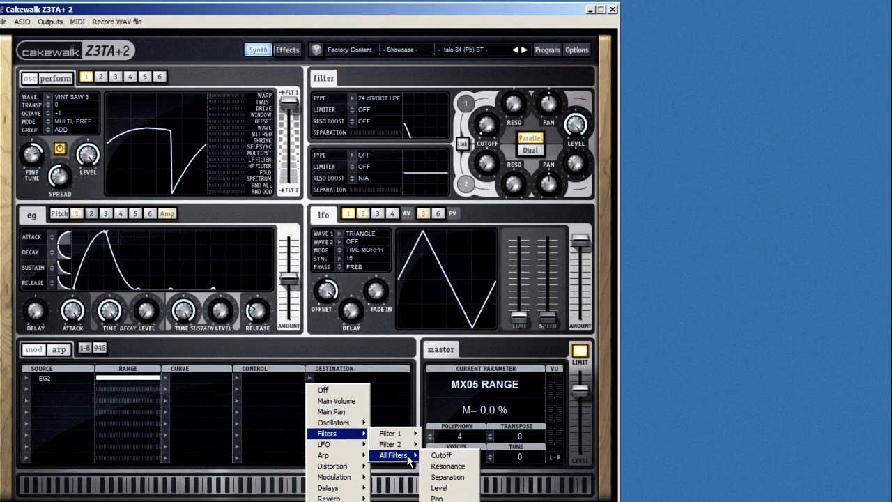
left_click(458, 456)
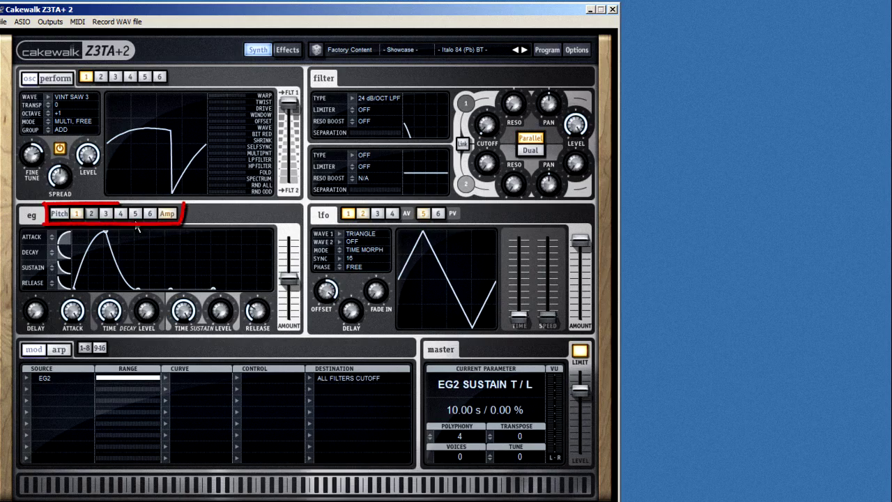
- Switch to the amp envelope and adjust its decay time and decay point
left_click(108, 216)
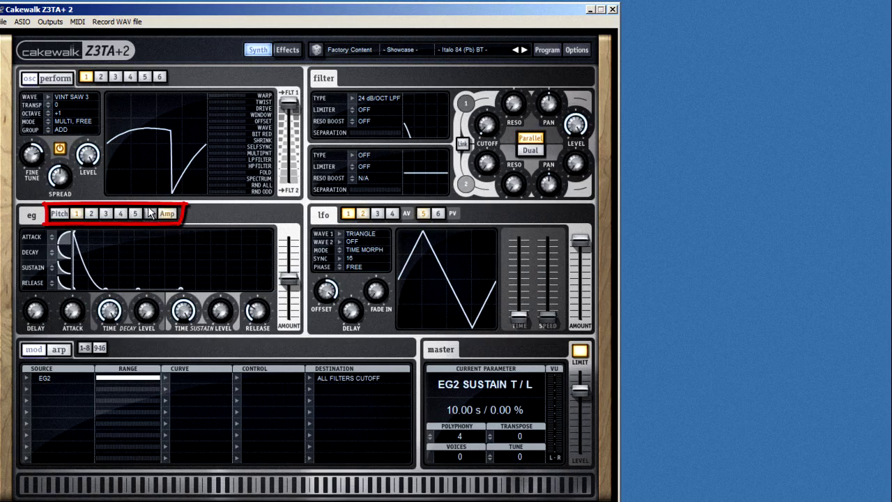
left_click(60, 214)
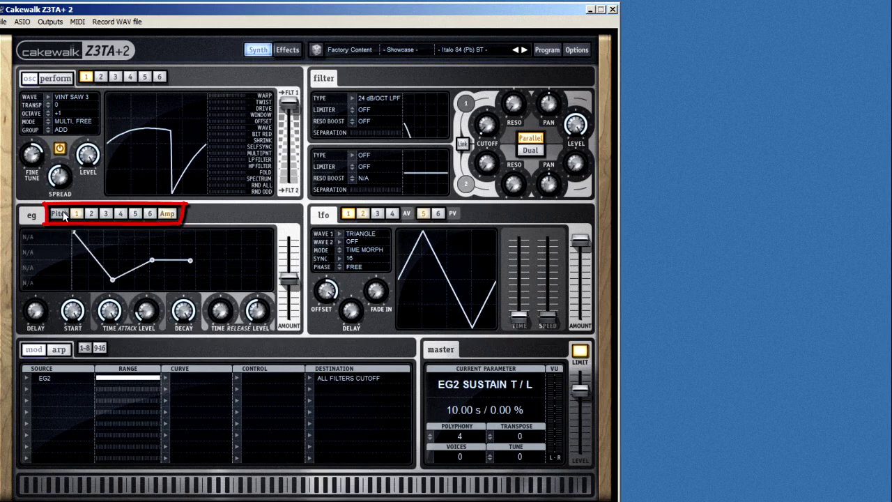
left_click(167, 214)
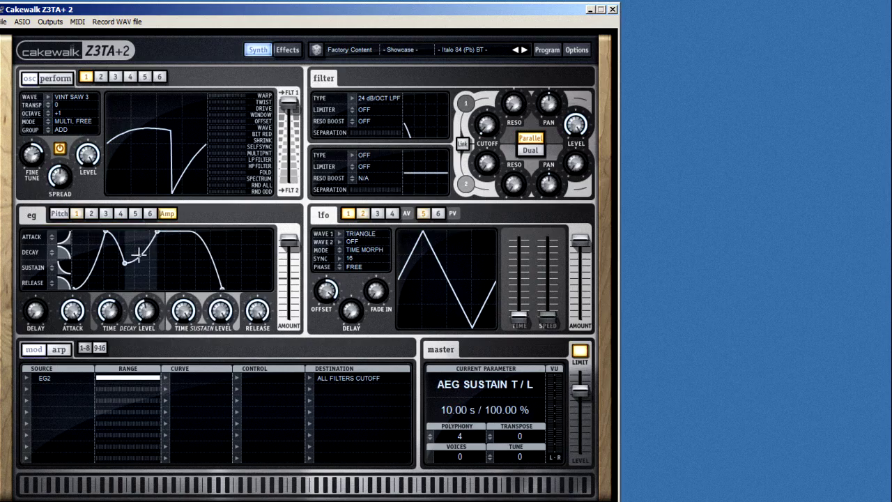
mouse_move(110, 308)
mouse_move(110, 307)
left_mouse_down()
mouse_move(111, 334)
mouse_move(108, 312)
left_mouse_up()
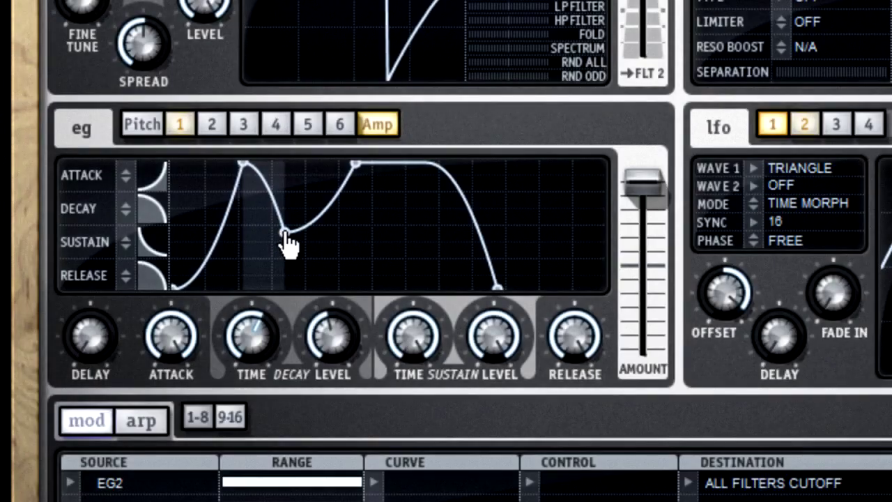
left_click_drag(124, 262, 119, 274)
left_click_drag(273, 258, 300, 221)
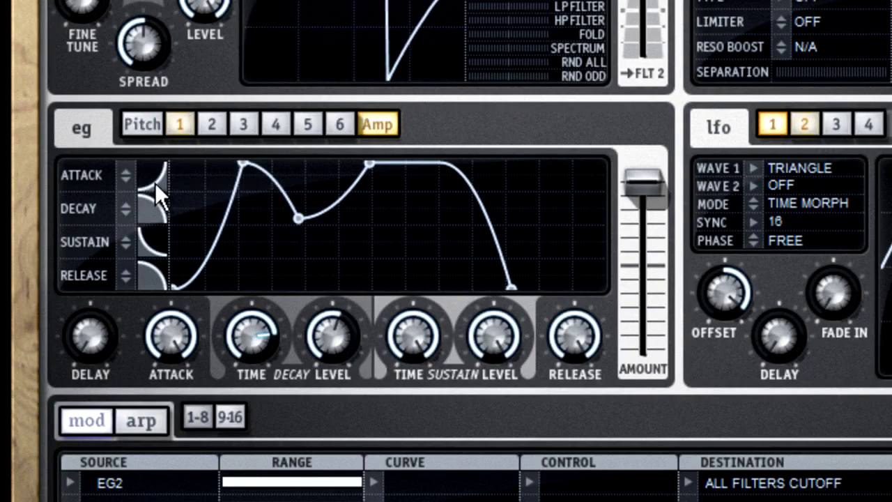
- Toggle the attack, decay, sustain and release curve shapes, leaving sustain straight and decay curved
left_click(151, 203)
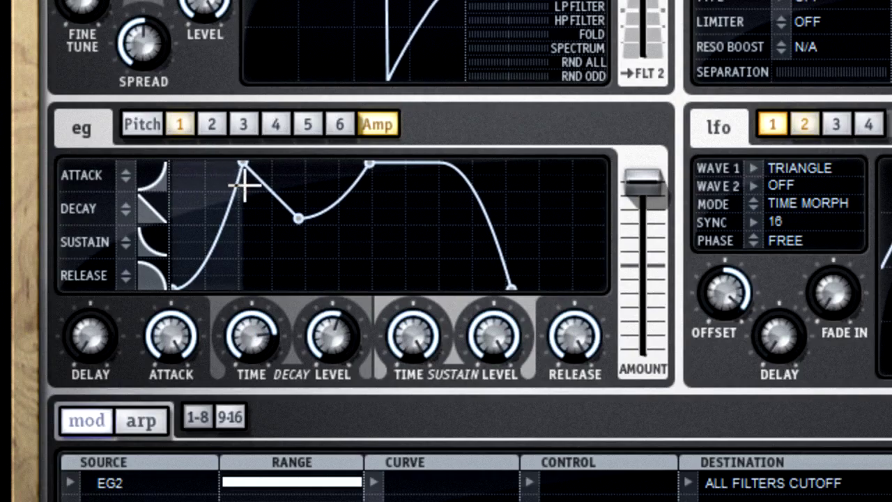
left_click(147, 213)
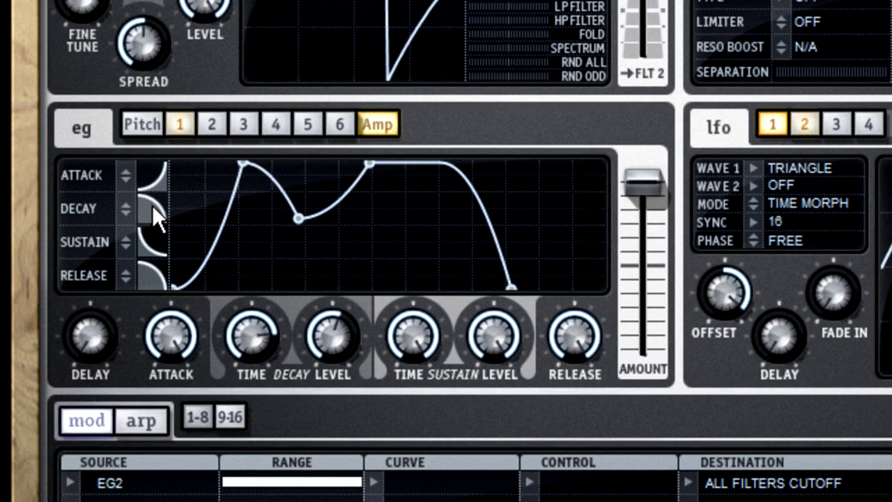
left_click(151, 206)
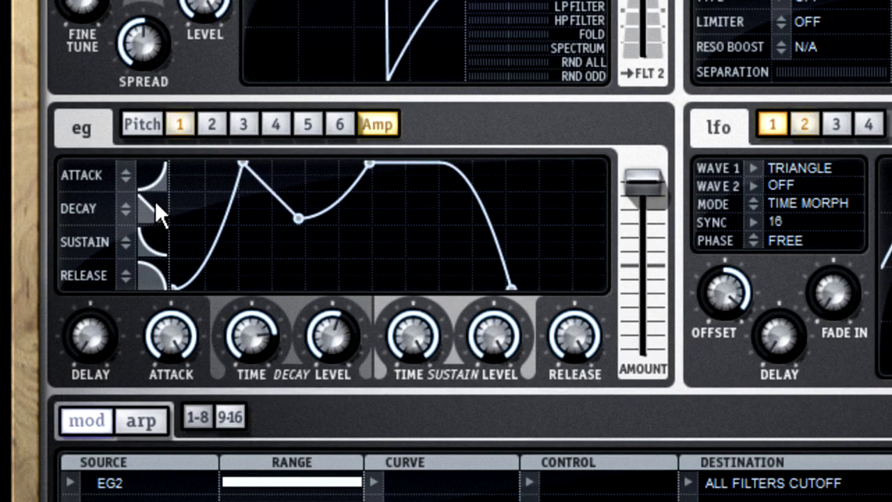
left_click(145, 178)
left_click(148, 242)
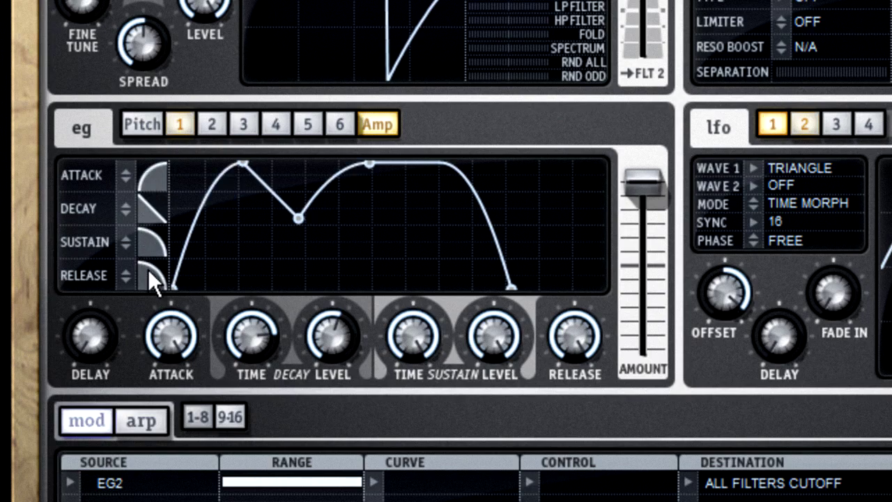
left_click(147, 271)
left_click(153, 250)
left_click(158, 217)
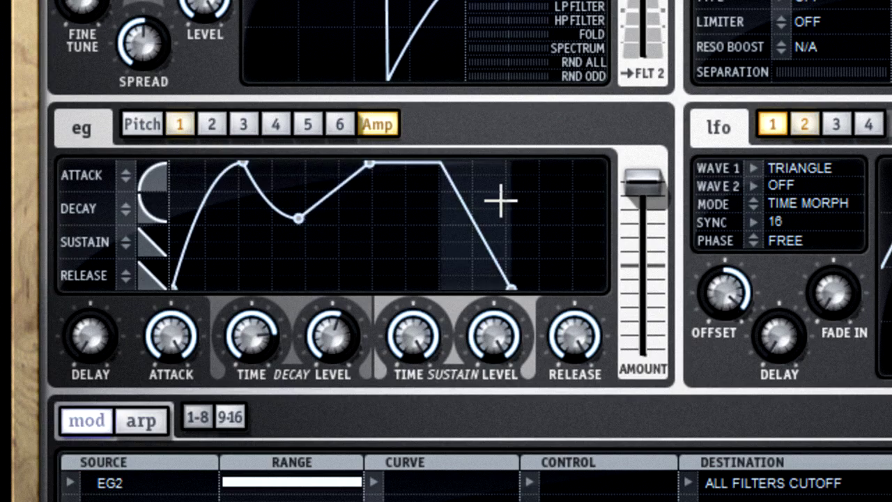
- Curve the release segment and raise the envelope amount near maximum
left_click(479, 211)
left_click(479, 210)
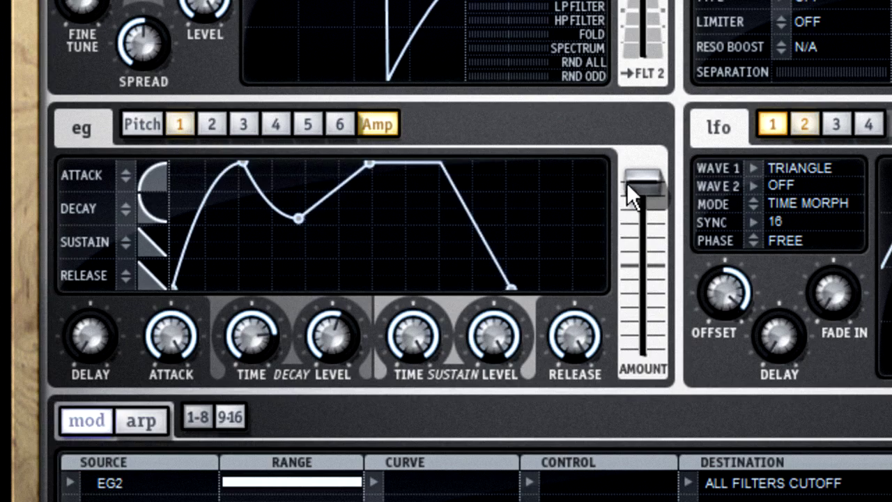
left_click(474, 242)
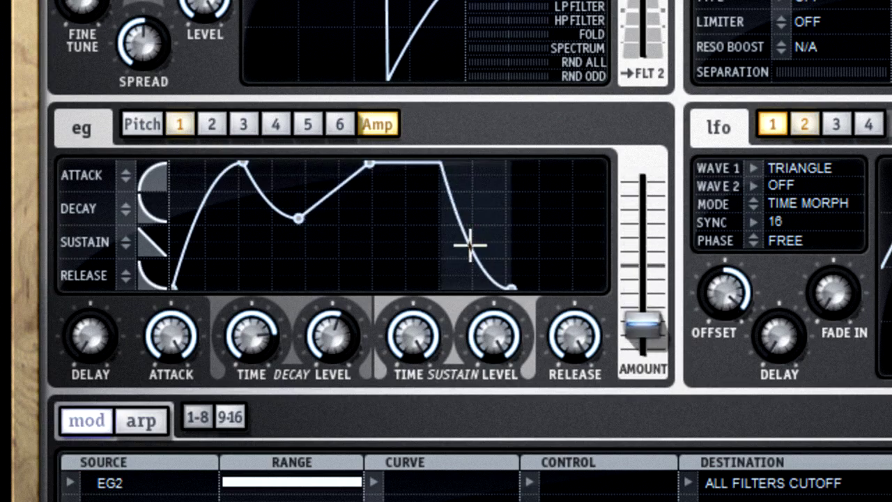
left_click_drag(628, 311, 647, 186)
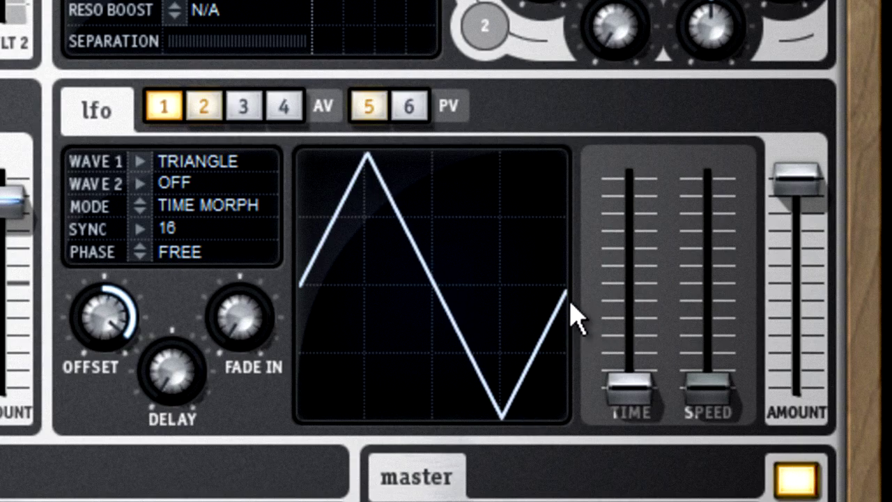
- Scroll LFO 1's first wave to Saw Up +3rd Harm and raise Fade In and Delay
scroll(185, 160, "down", 3)
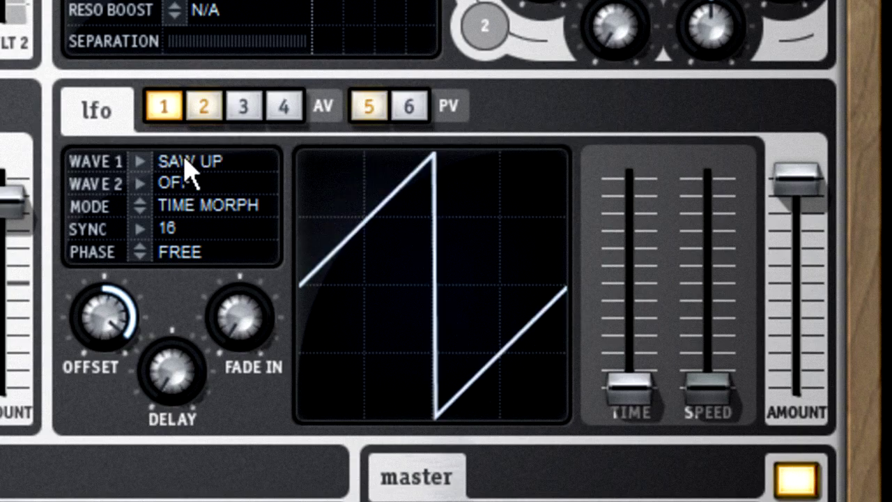
left_click_drag(241, 340, 223, 211)
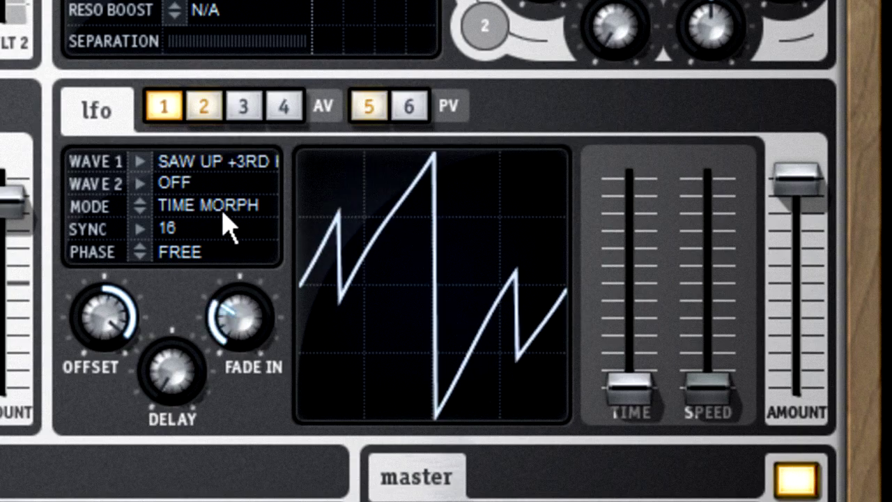
left_click_drag(175, 370, 188, 269)
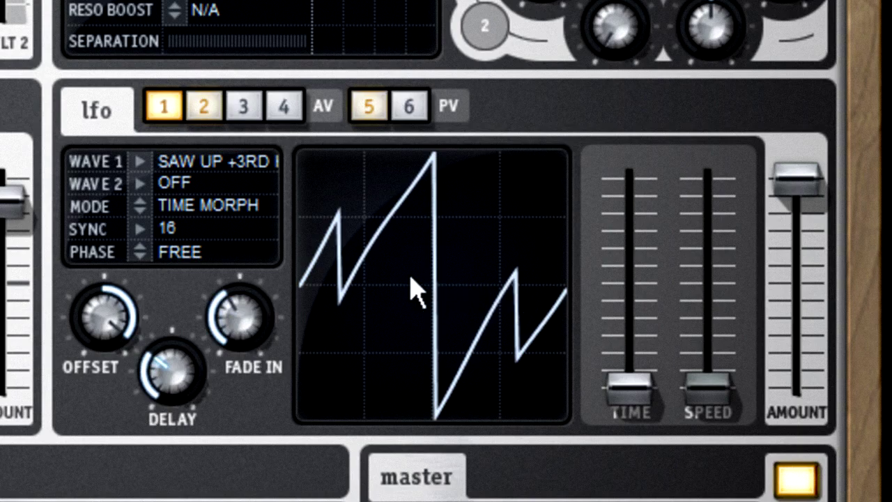
left_click(206, 112)
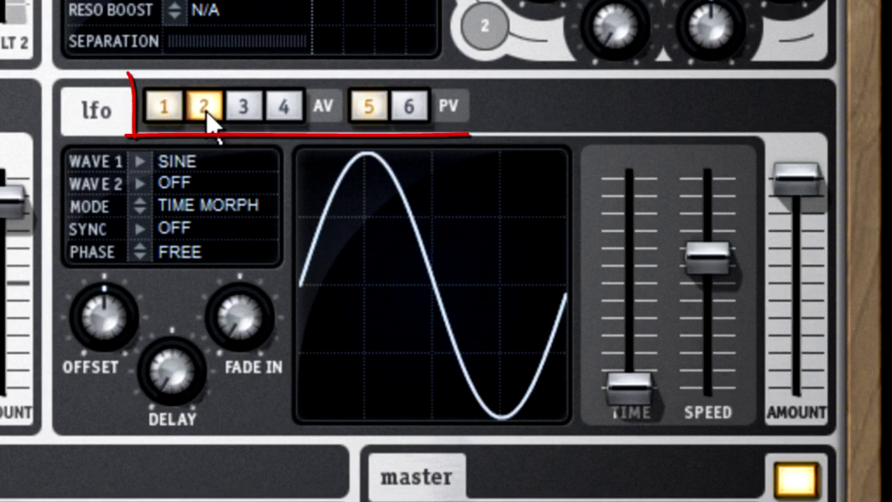
left_click(254, 110)
left_click(284, 106)
left_click(369, 112)
left_click(404, 112)
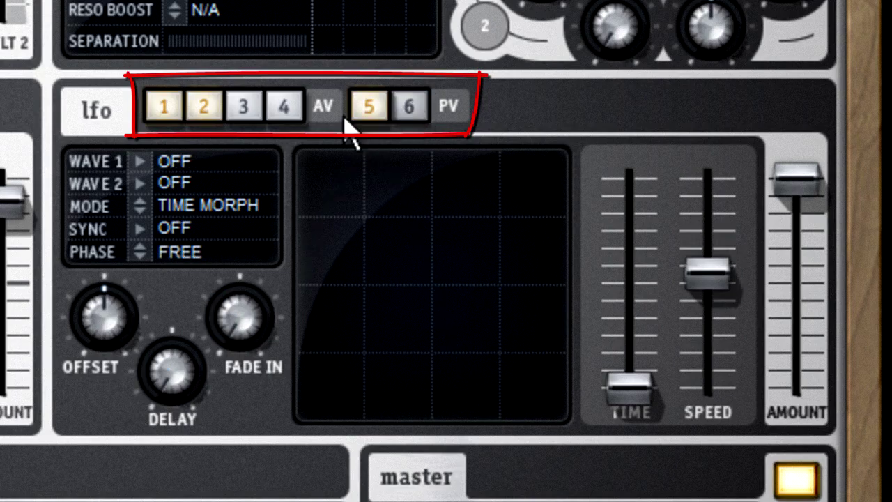
left_click(285, 117)
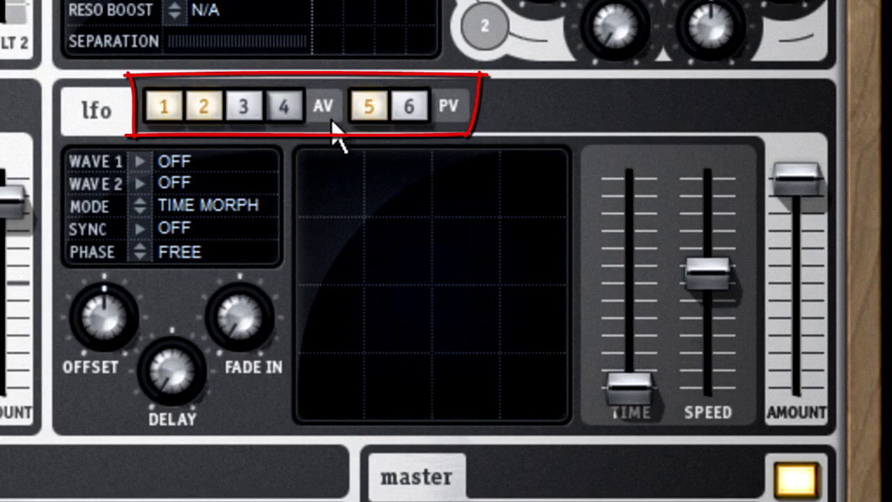
left_click(407, 117)
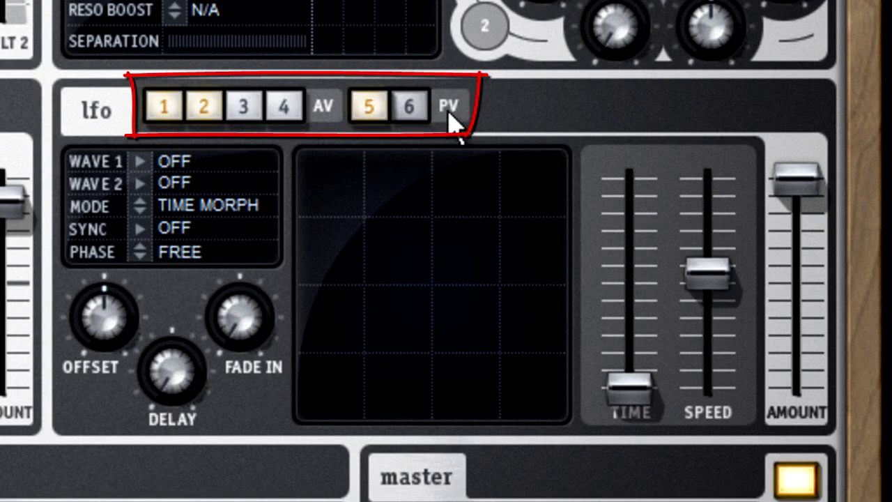
left_click(175, 105)
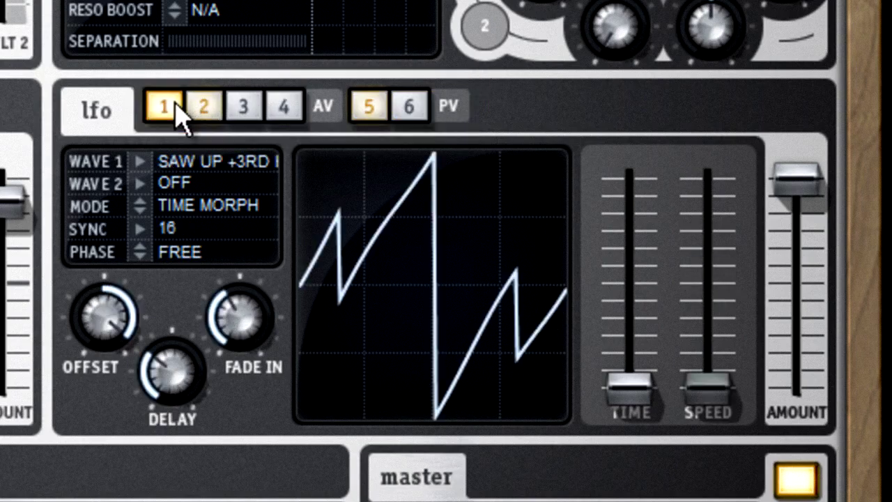
- Set LFO 1's wave to Pulse 12% and its sync to 8 d
left_click(140, 162)
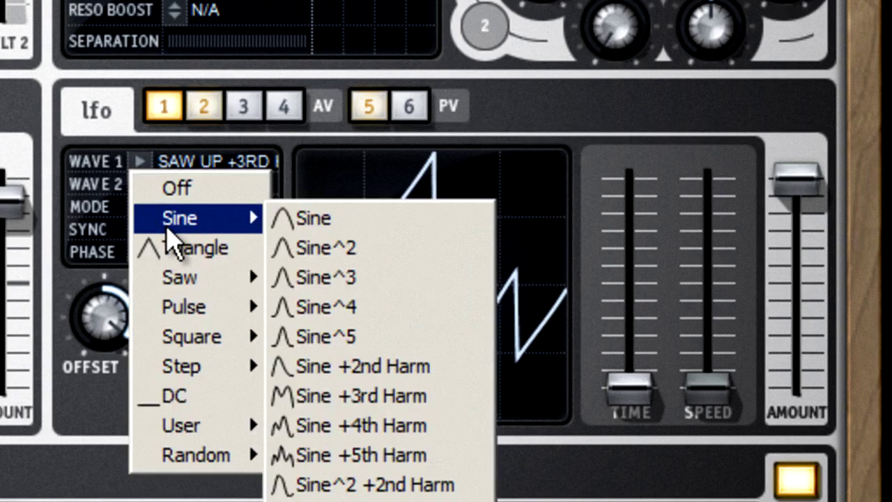
mouse_move(183, 283)
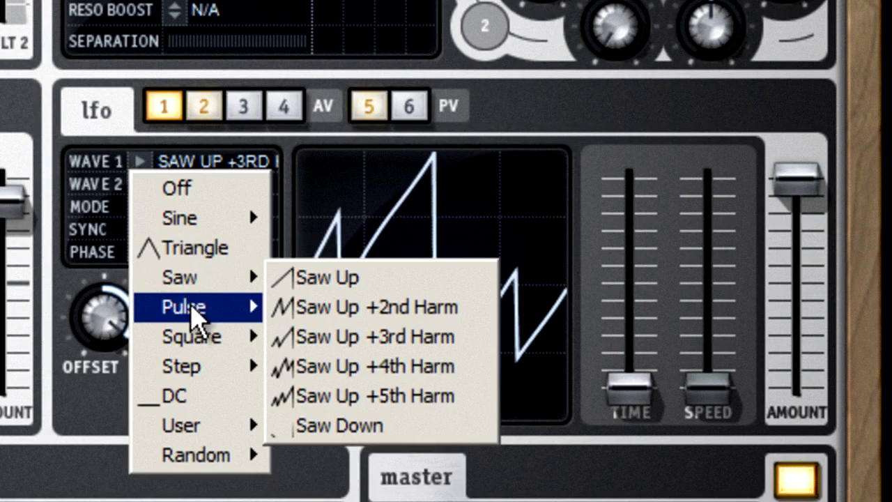
mouse_move(199, 314)
left_click(330, 314)
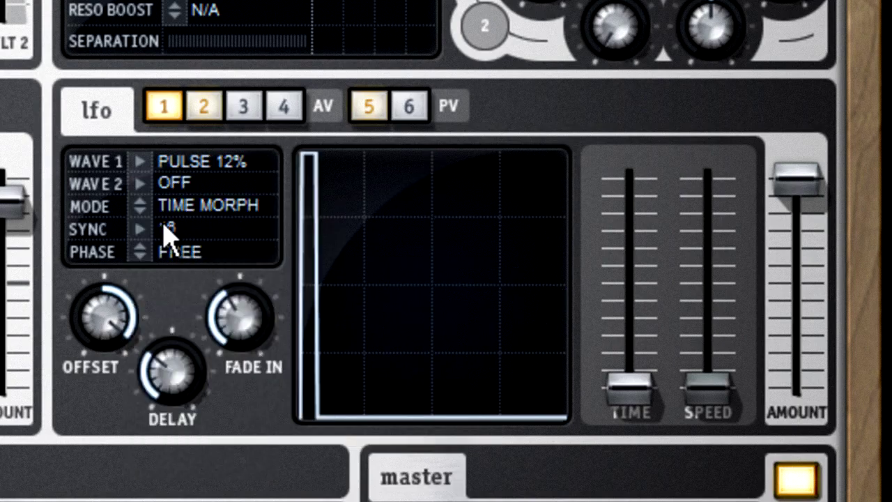
scroll(171, 230, "down", 2)
left_click(137, 234)
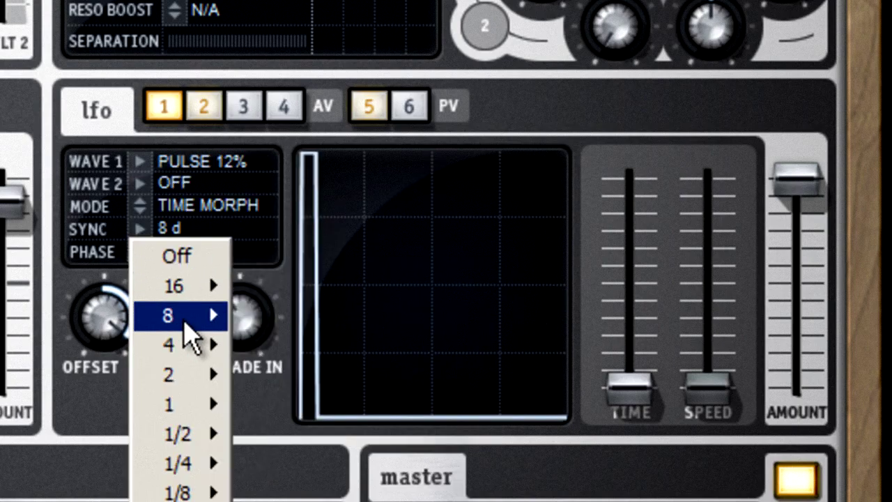
mouse_move(192, 315)
left_click(317, 319)
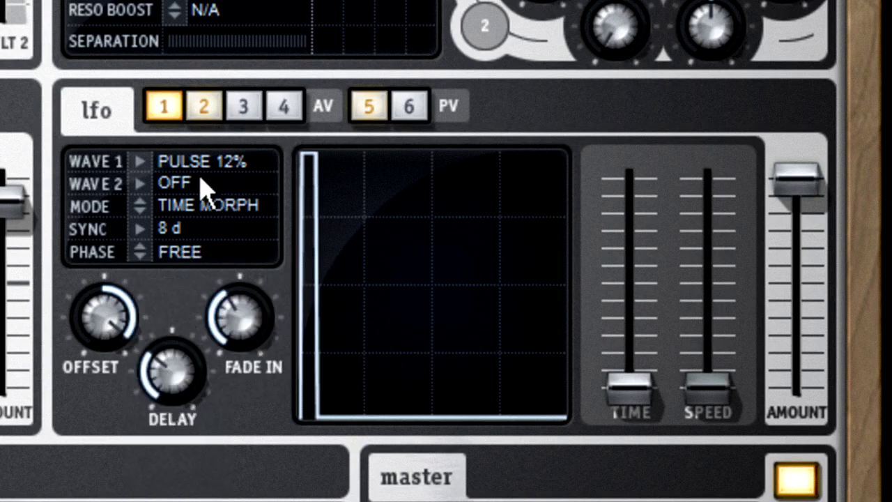
- Switch LFO 1's first wave to a plain Sine
left_click(140, 164)
mouse_move(180, 220)
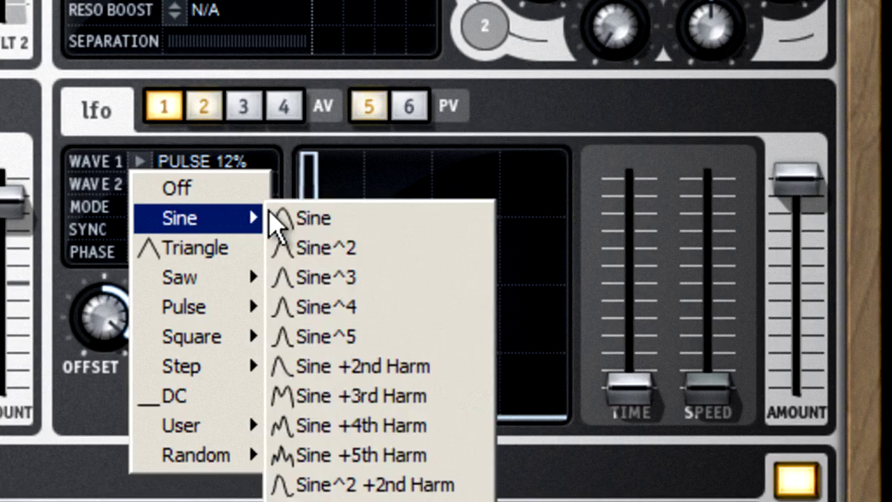
left_click(289, 218)
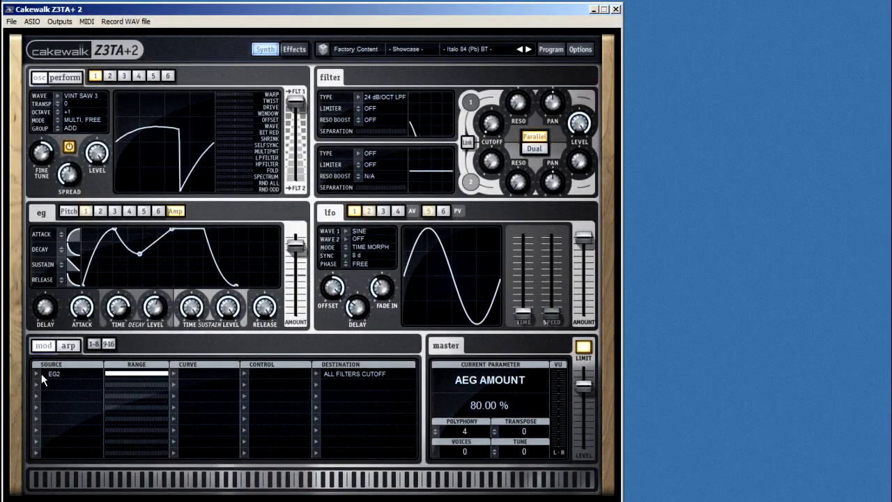
- Route LFO 1 to Main Pan in the first slot and lower LFO 1's amount
left_click(37, 370)
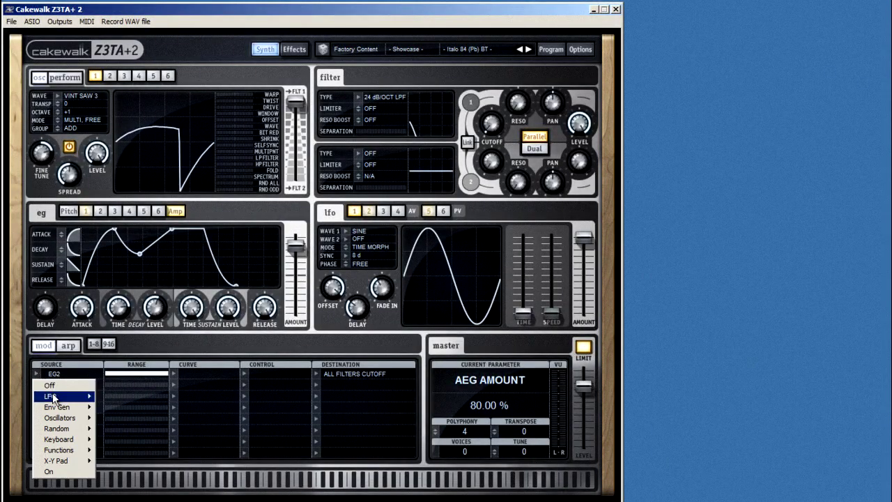
mouse_move(52, 397)
left_click(112, 396)
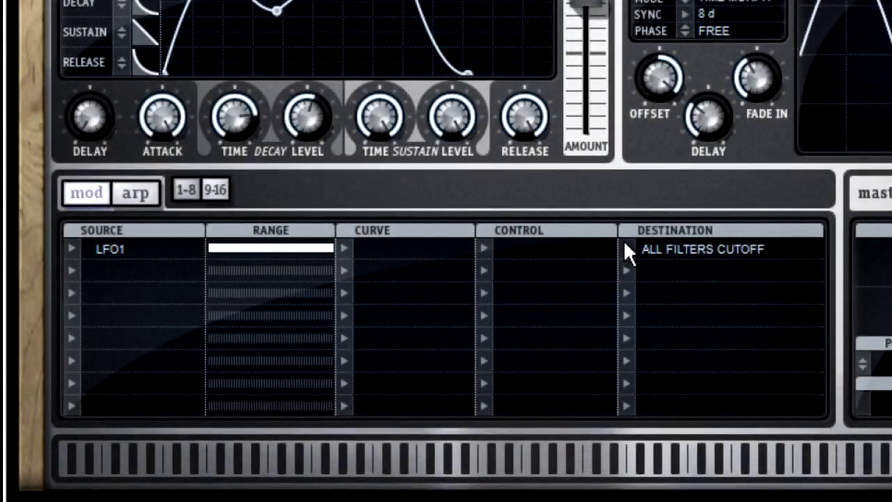
left_click(624, 249)
left_click(695, 315)
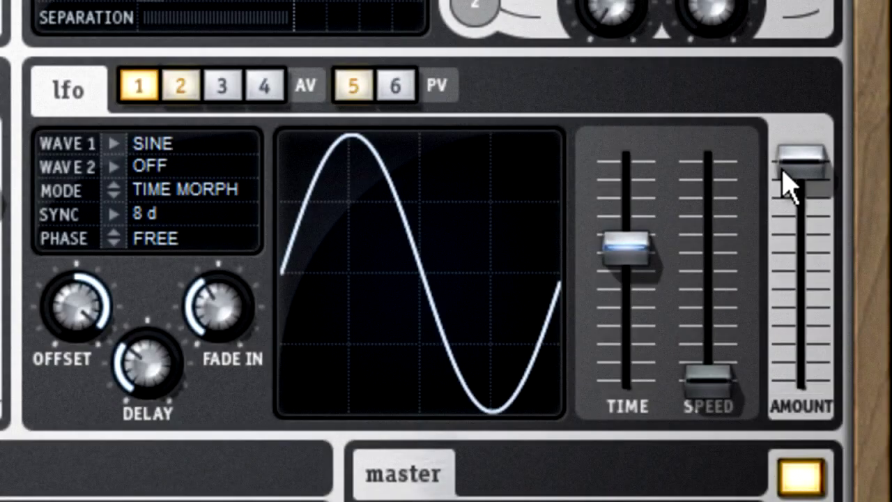
left_click_drag(783, 170, 798, 302)
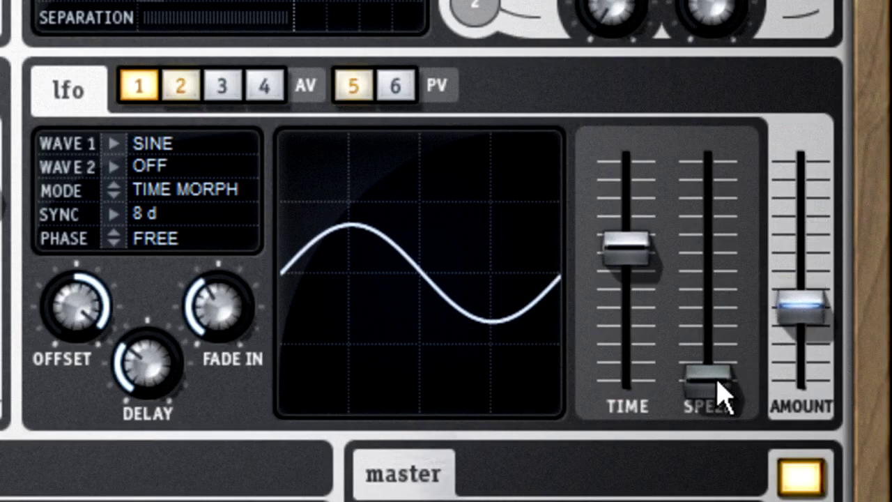
- Lower LFO 1's time and speed, set sync to Off, and keep Sine as Wave 1
left_click_drag(622, 249, 622, 279)
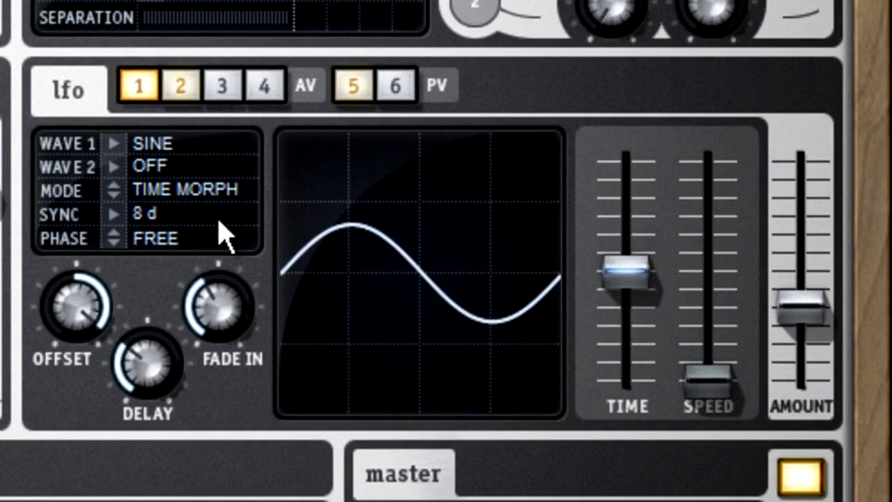
left_click(120, 215)
left_click(132, 241)
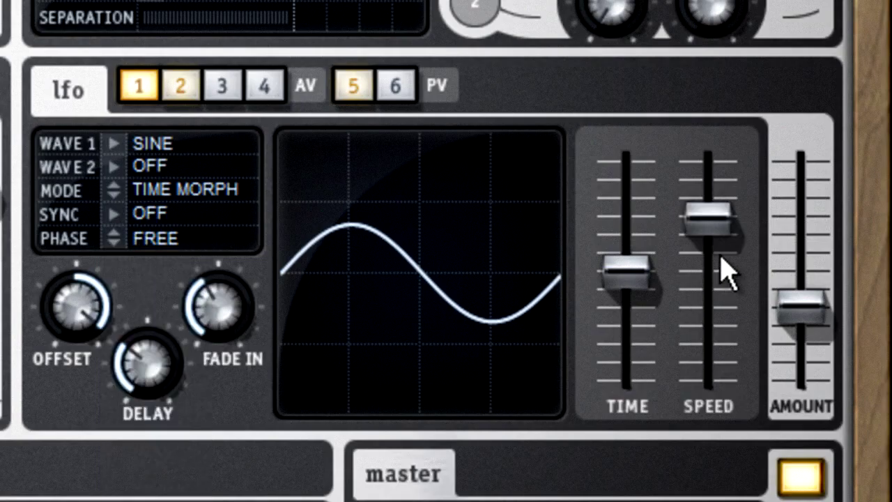
left_click_drag(717, 234, 720, 329)
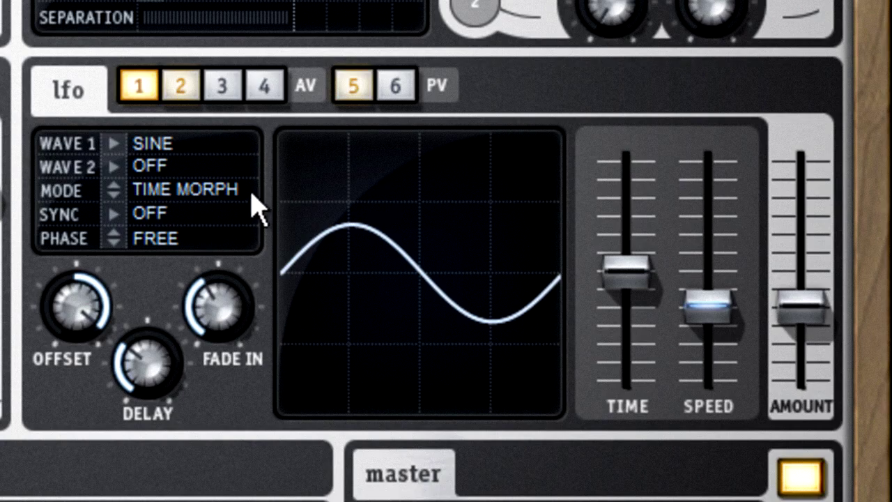
left_click(116, 143)
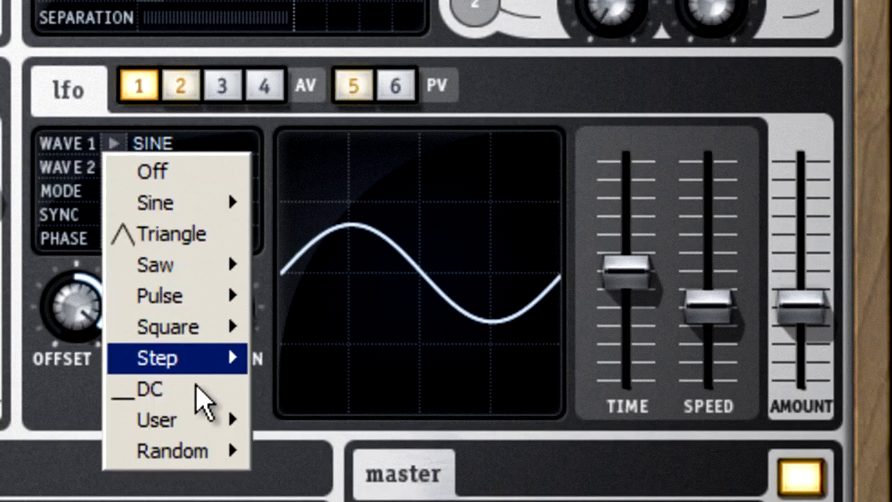
mouse_move(203, 422)
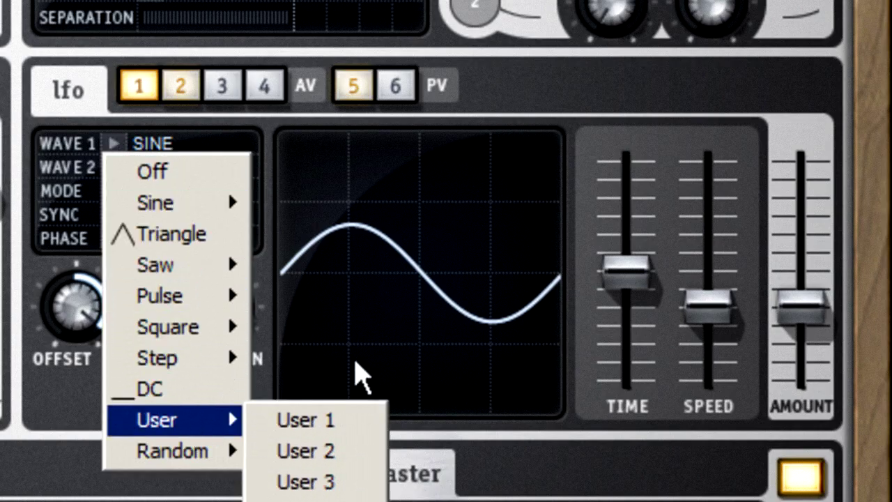
left_click(358, 369)
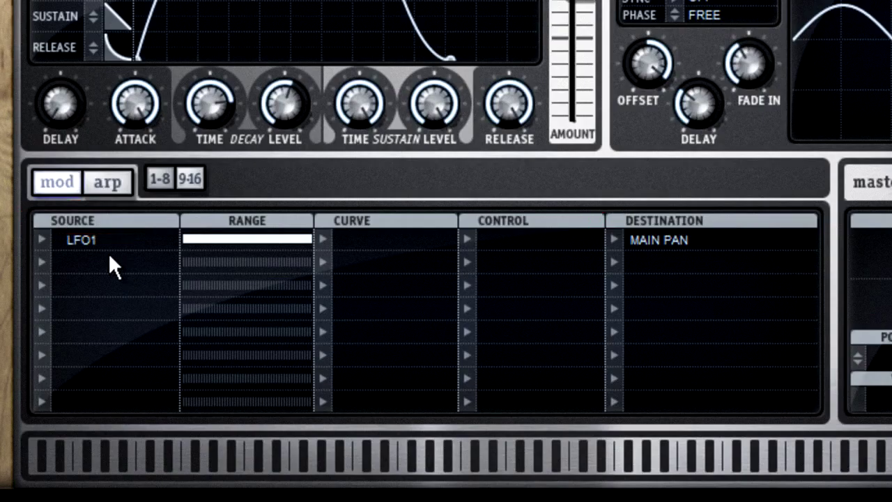
- Set row 2 to Osc 1 at about 80% range feeding Main Volume
left_click(40, 261)
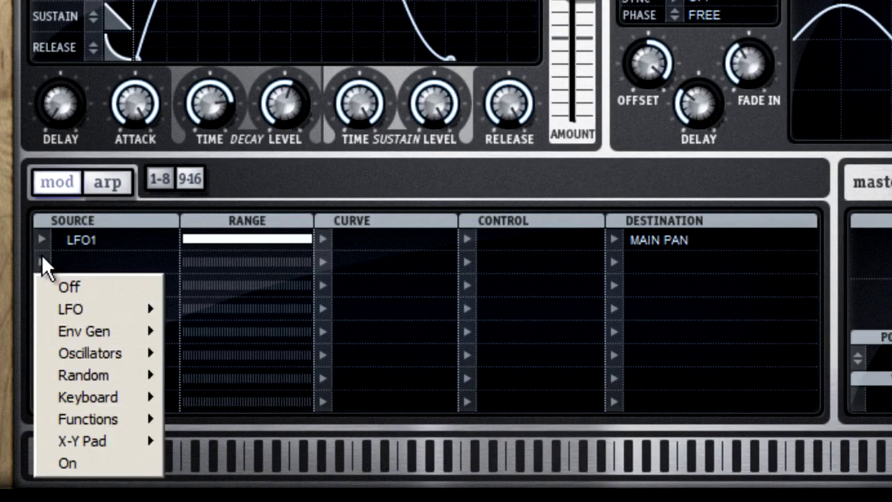
mouse_move(96, 353)
left_click(225, 353)
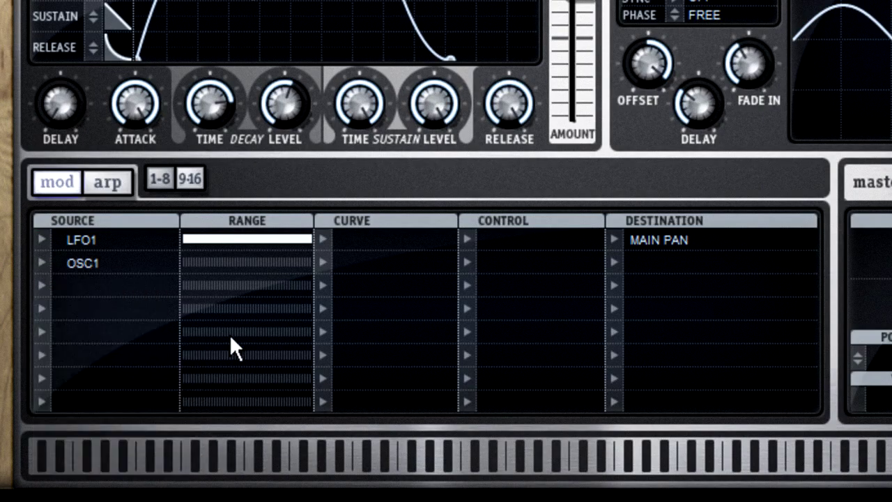
left_click_drag(195, 263, 345, 262)
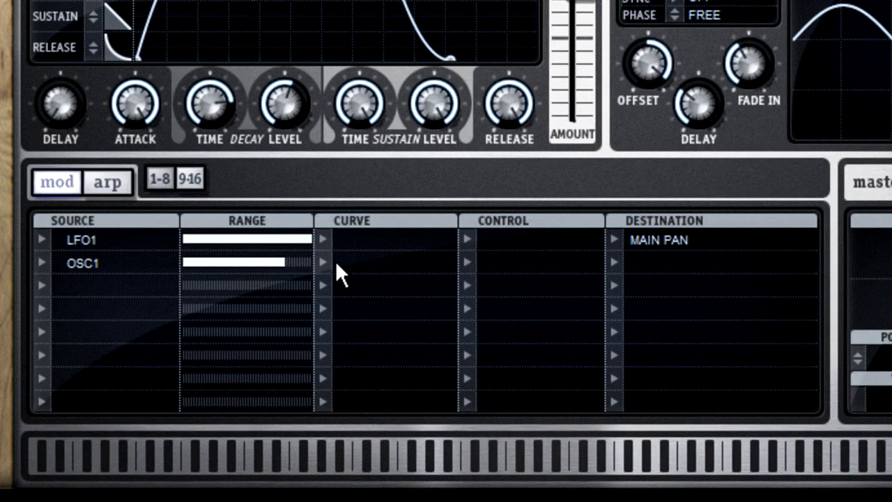
left_click(633, 263)
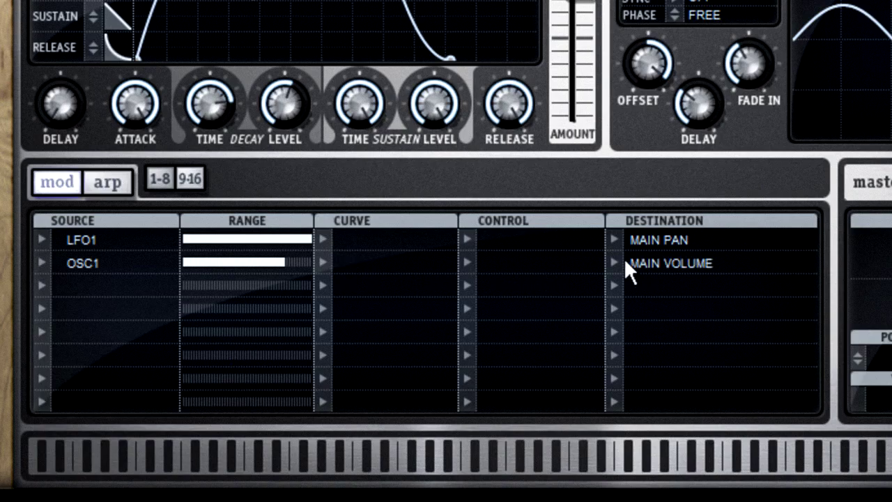
left_click(613, 262)
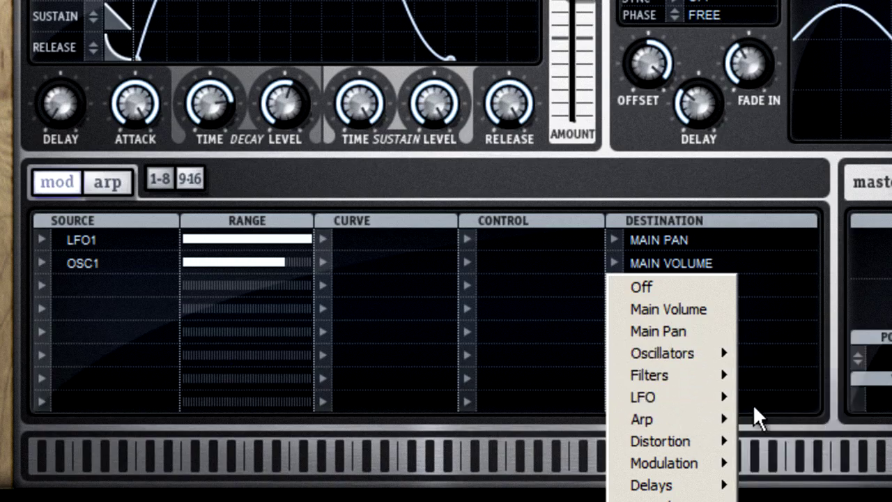
left_click(555, 352)
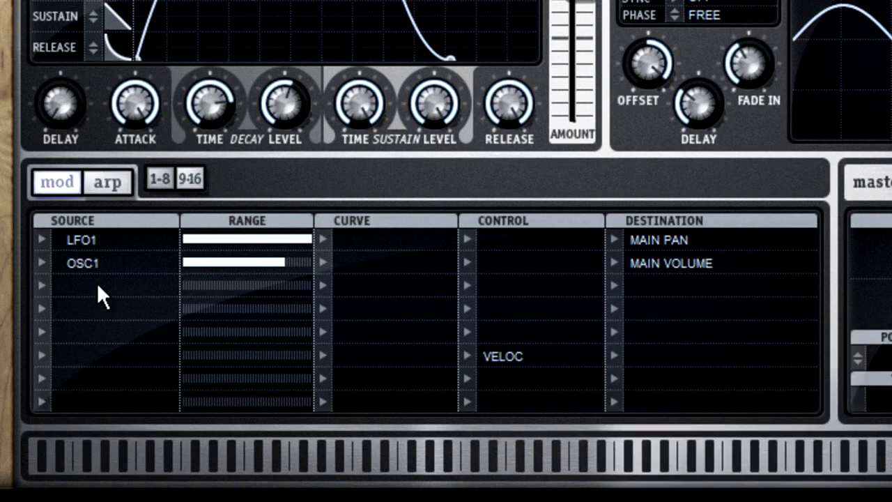
- Set row 1's source to Off, keep Osc 1 on row 2, and leave its curve unchanged
left_click(42, 238)
mouse_move(81, 307)
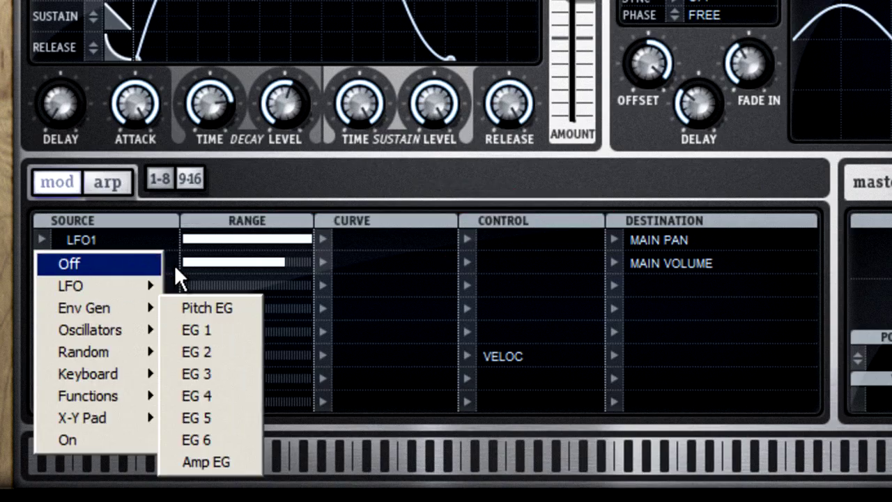
left_click(123, 269)
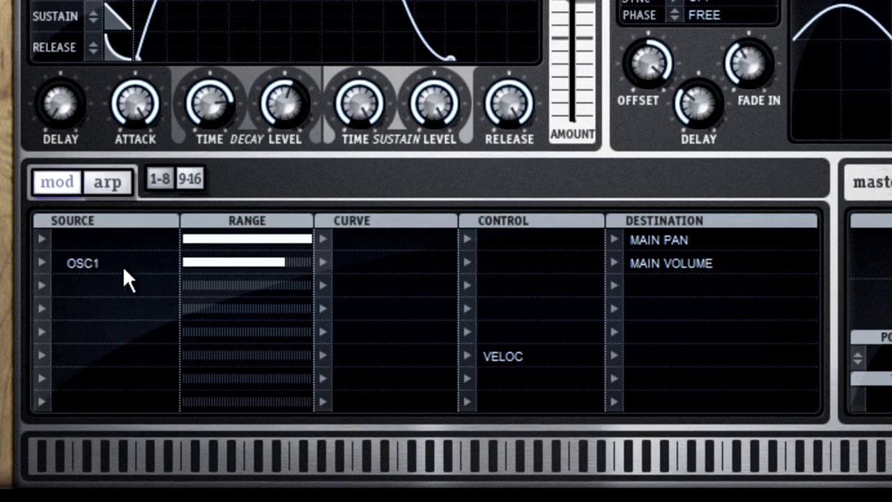
left_click(42, 262)
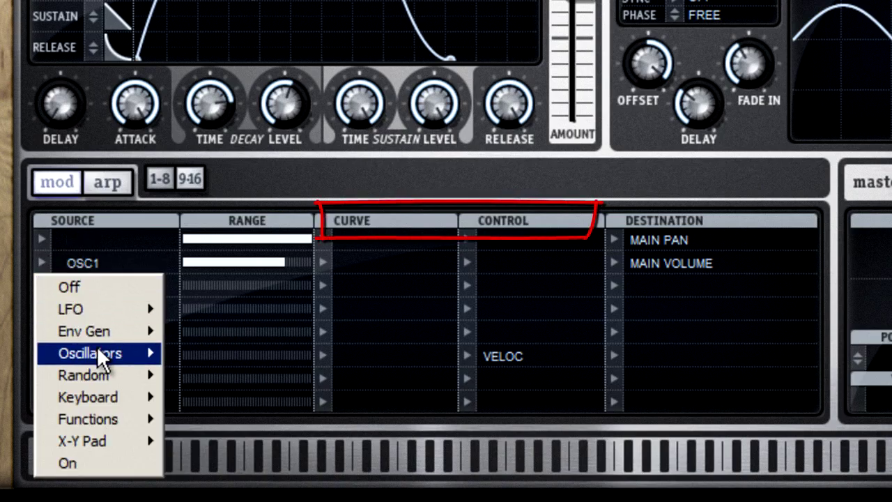
mouse_move(97, 345)
left_click(192, 352)
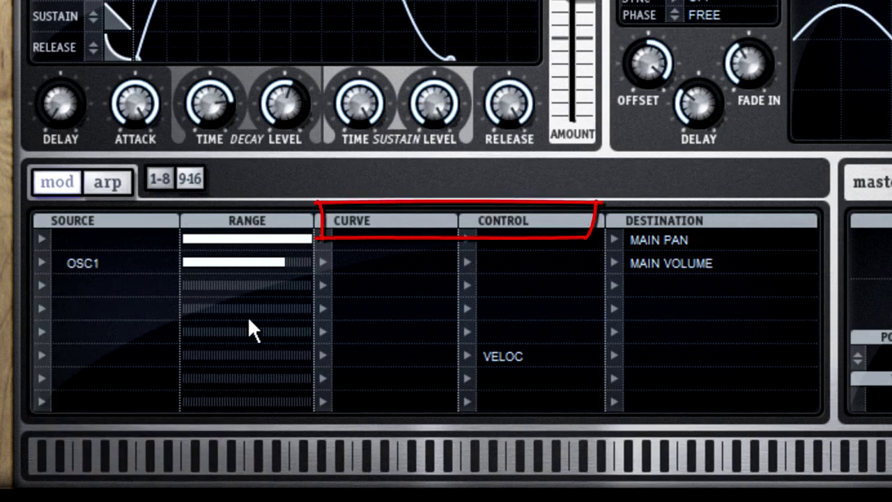
left_click(320, 262)
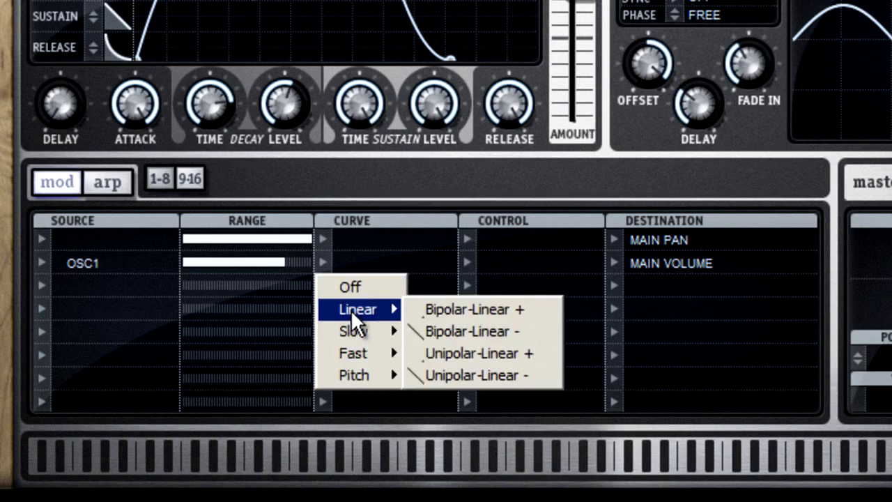
mouse_move(369, 332)
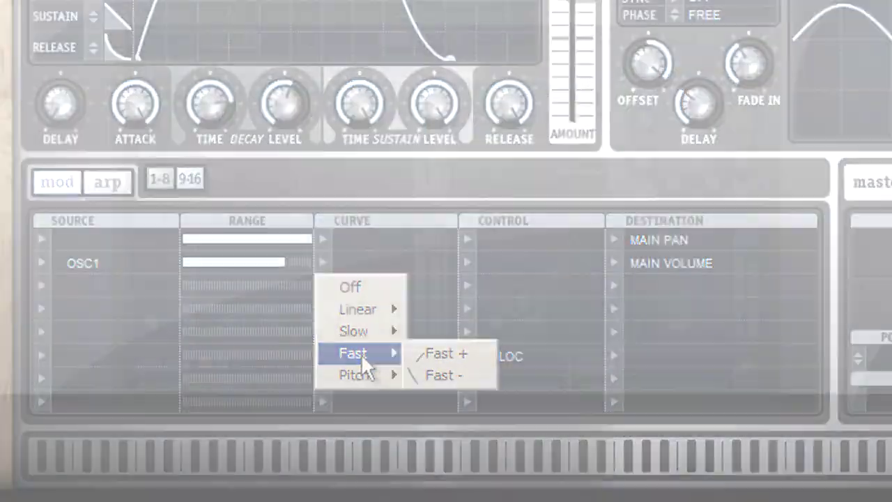
mouse_move(364, 379)
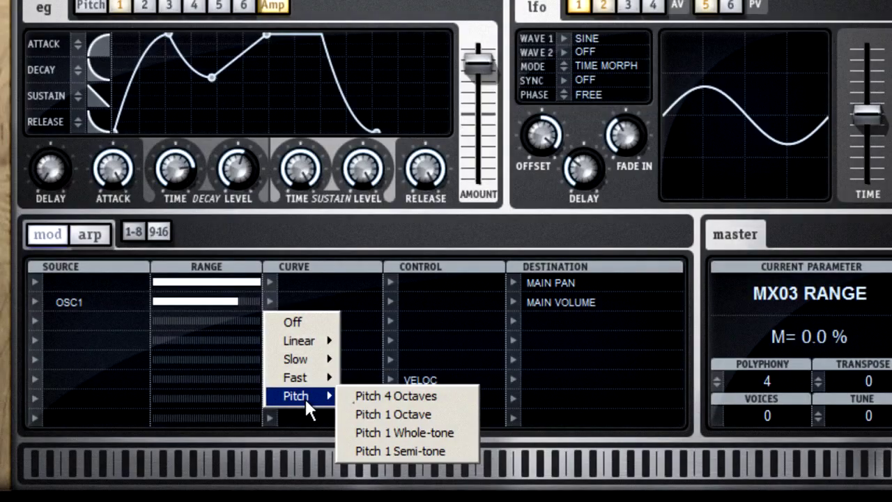
left_click(104, 307)
- Route LFO 1 to Filter 1 Cutoff in the first modulation row
left_click(32, 285)
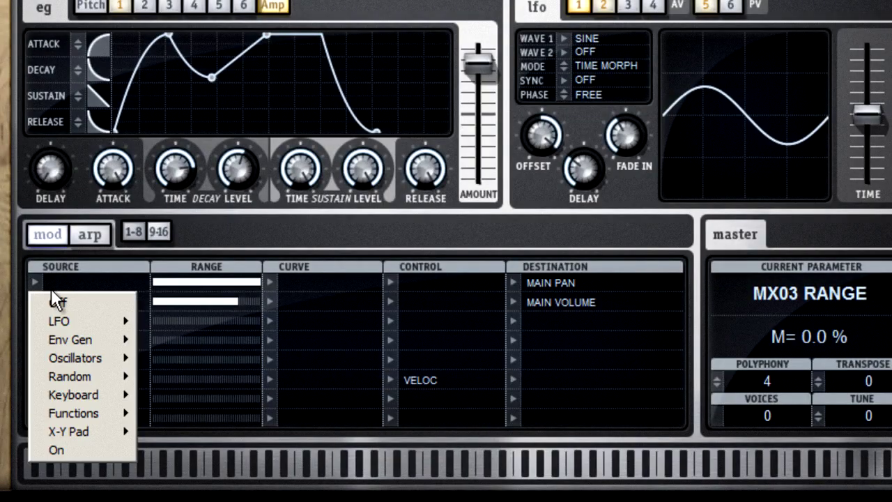
mouse_move(121, 323)
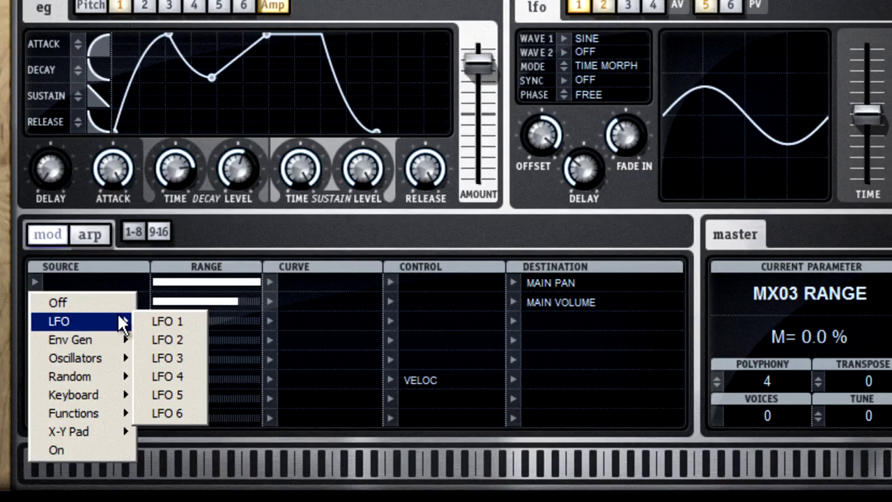
left_click(157, 320)
left_click(510, 277)
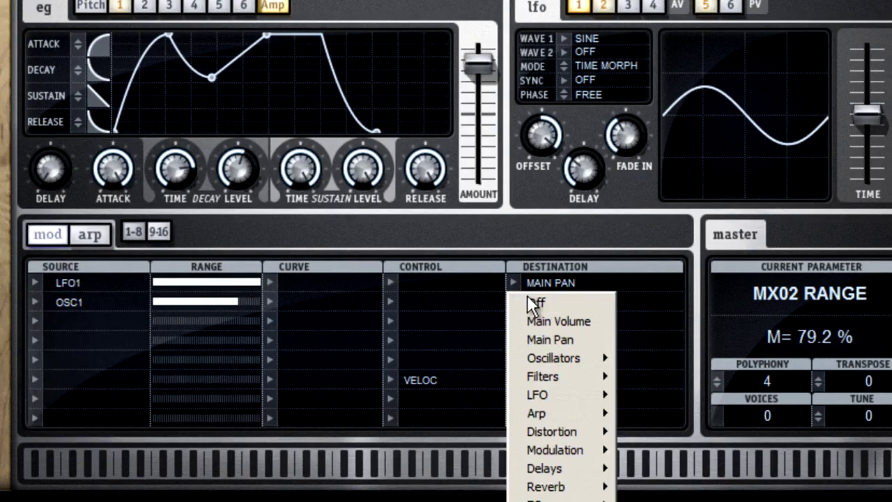
mouse_move(561, 374)
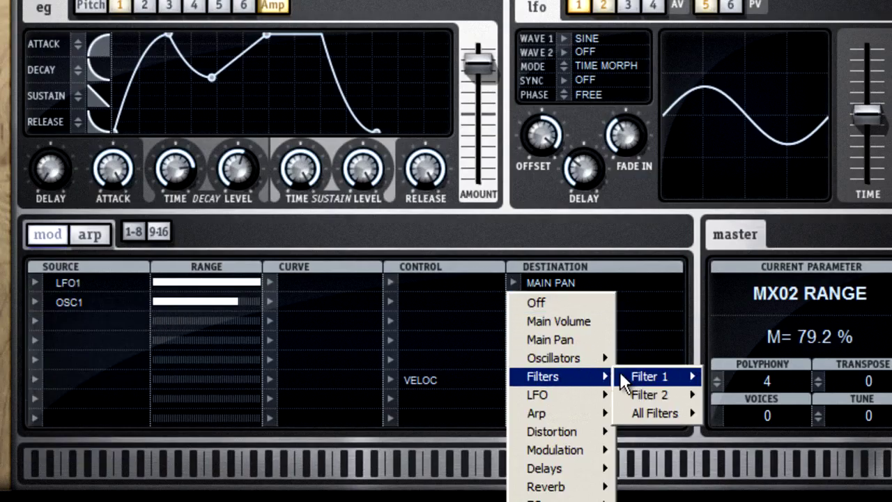
mouse_move(681, 378)
left_click(725, 376)
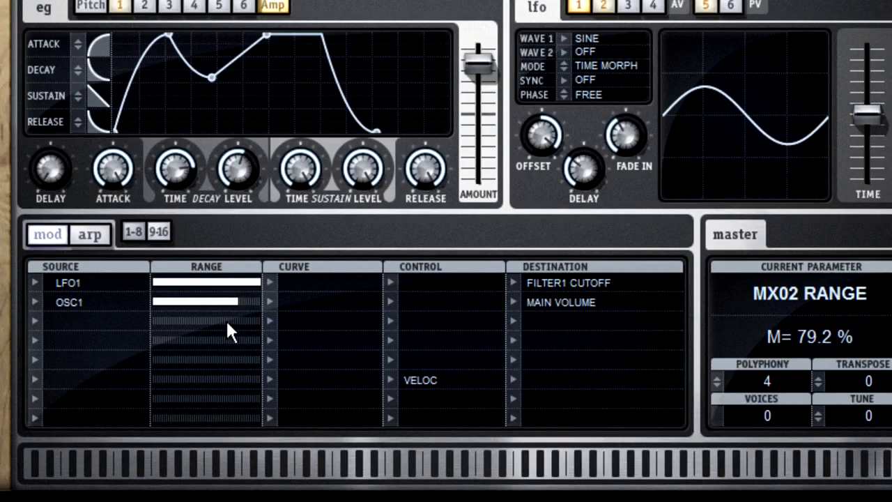
- Route LFO 1 to Filter 2 Resonance in the second row
left_click(33, 300)
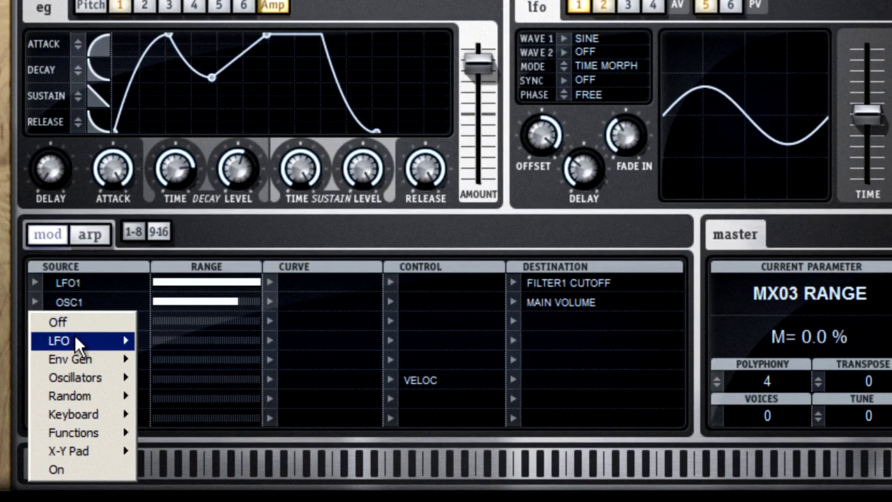
mouse_move(75, 340)
left_click(167, 340)
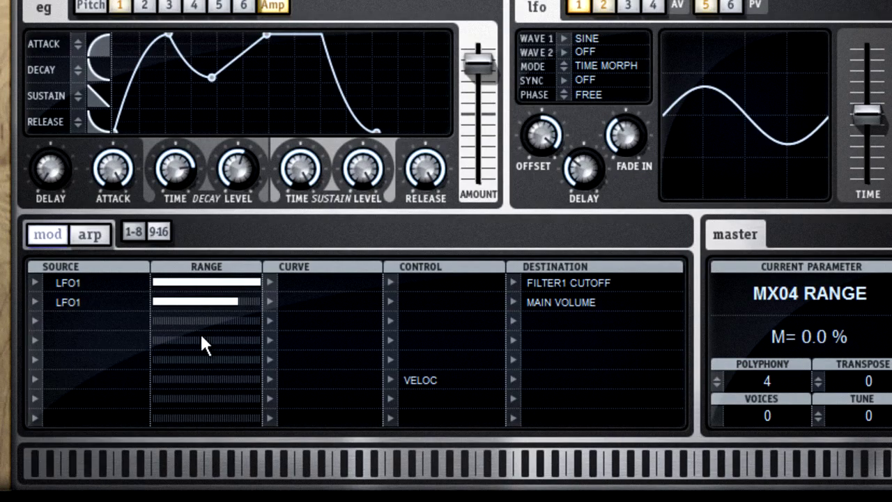
left_click(511, 299)
mouse_move(572, 395)
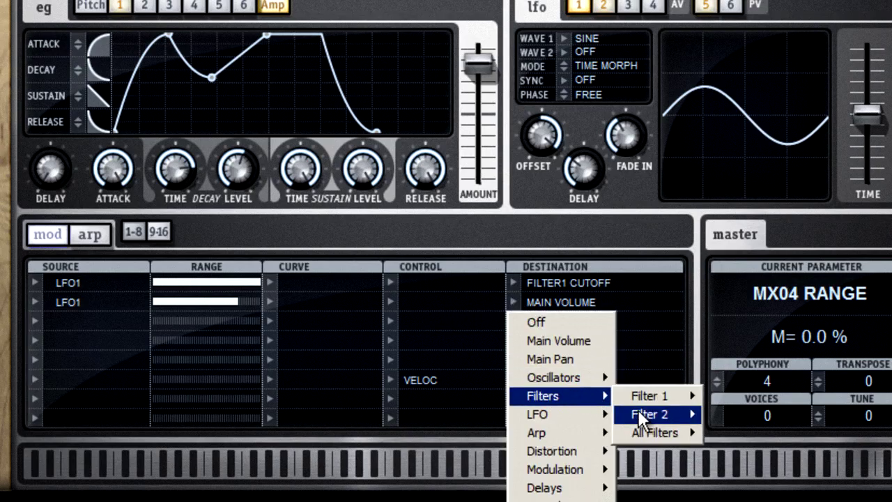
mouse_move(645, 412)
left_click(713, 428)
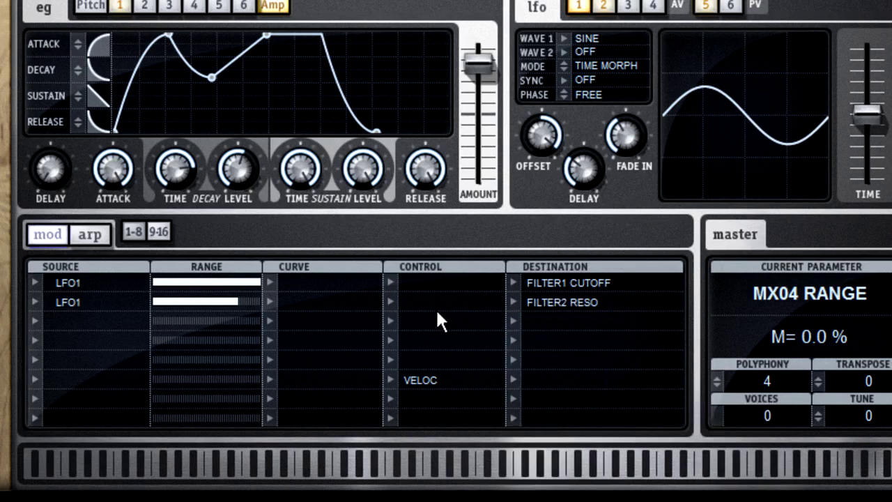
- Give row 1 a Bi-Linear + curve and row 2 a Slow + curve
left_click(271, 291)
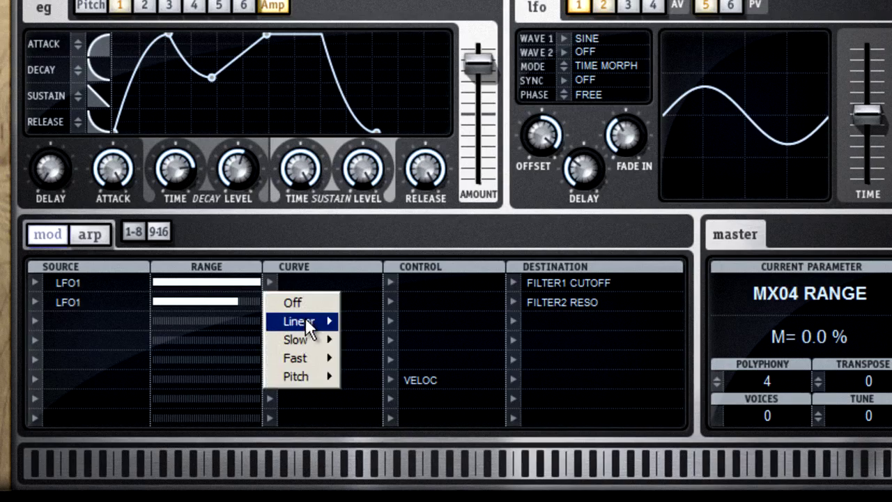
mouse_move(305, 320)
left_click(360, 320)
left_click(272, 299)
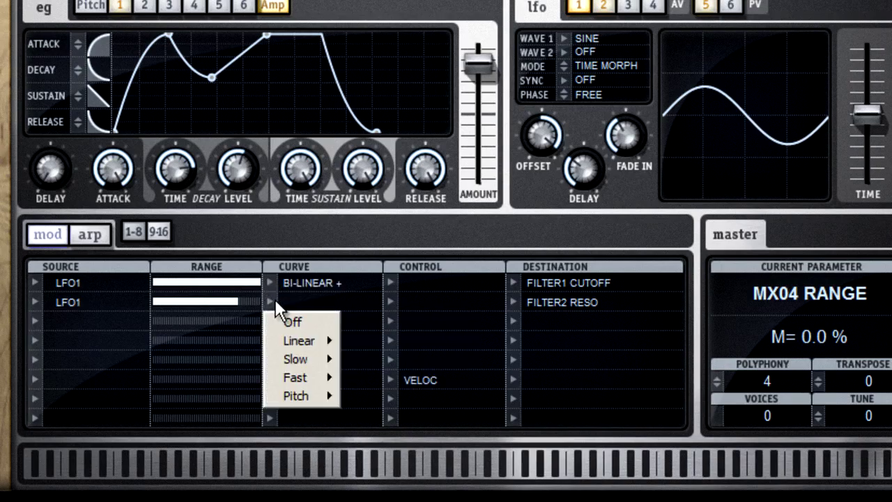
mouse_move(312, 359)
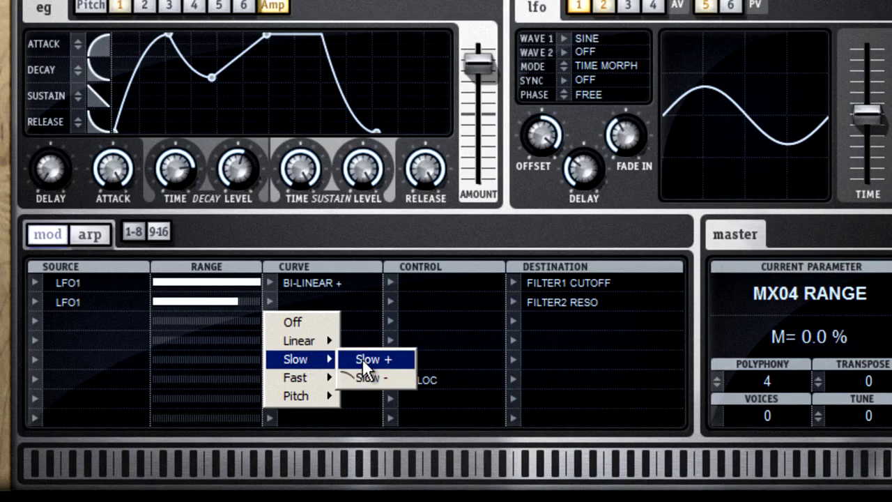
left_click(363, 359)
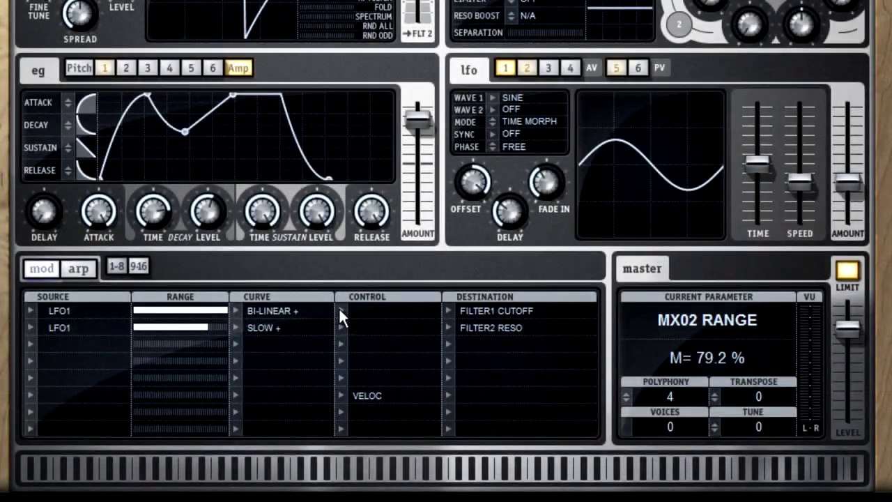
- Set the Control of mod matrix rows 1 and 2 (LFO1 to cutoff and resonance) to Mod Wheel
left_click(340, 311)
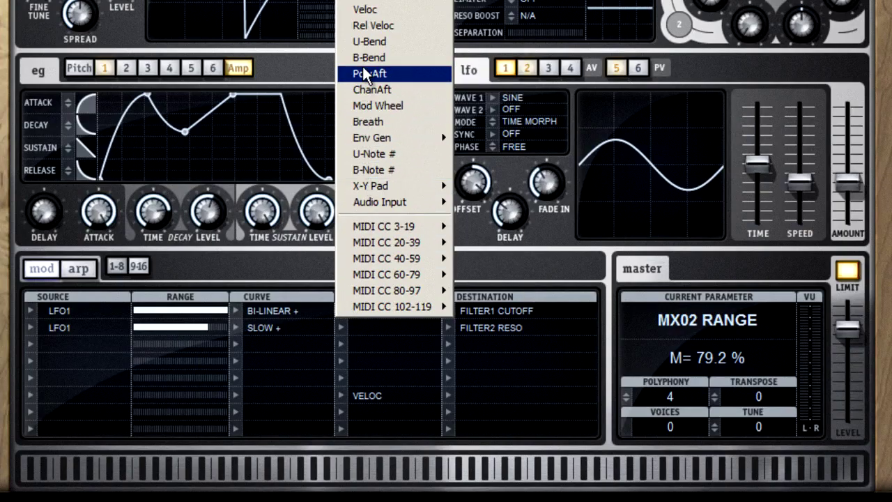
left_click(418, 106)
left_click(338, 326)
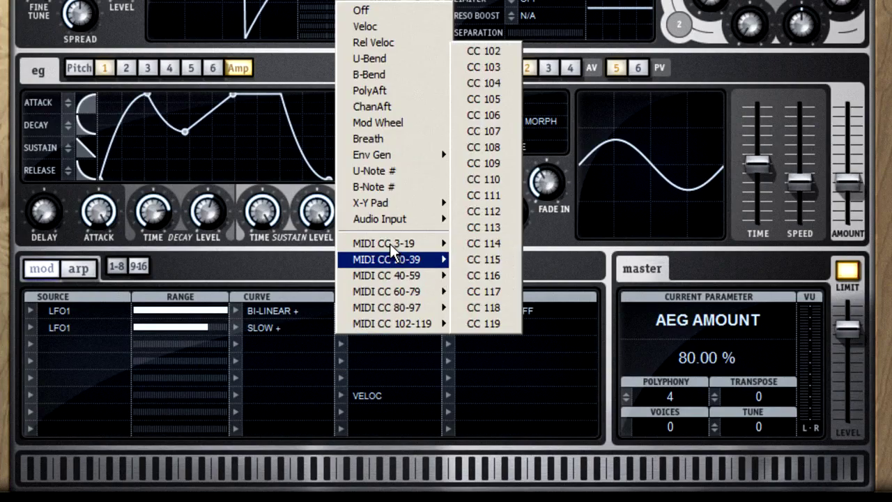
left_click(379, 124)
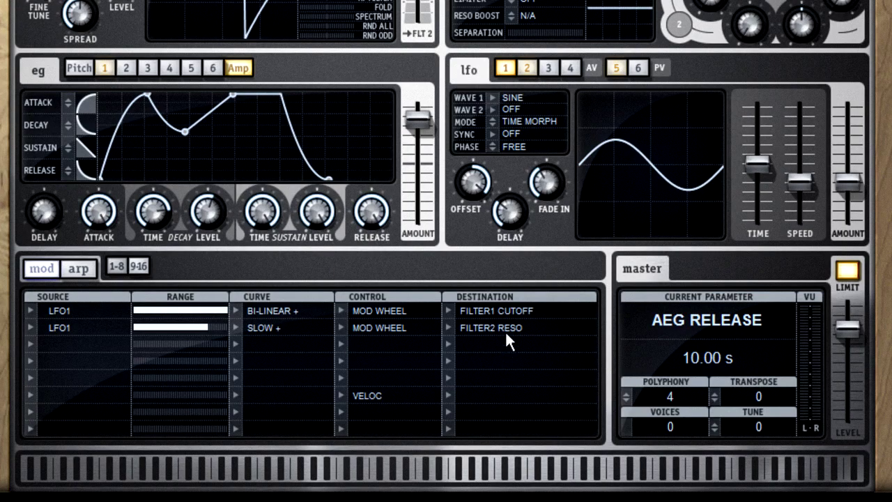
- Check mod matrix slots 9-16, return to slots 1-8, and bring up the arpeggiator page
left_click(137, 267)
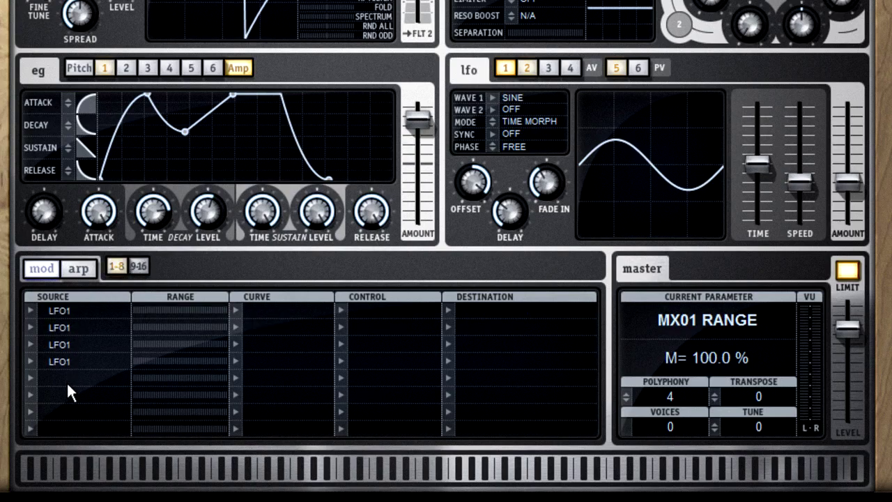
left_click(115, 269)
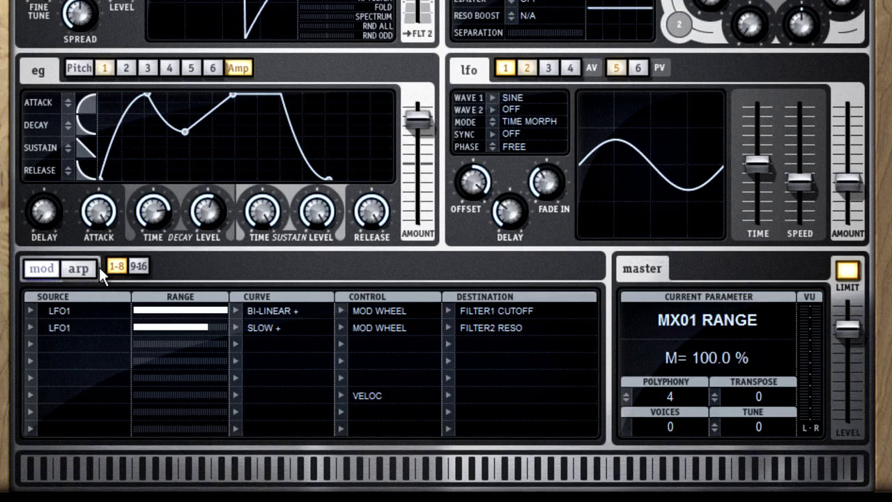
left_click(75, 270)
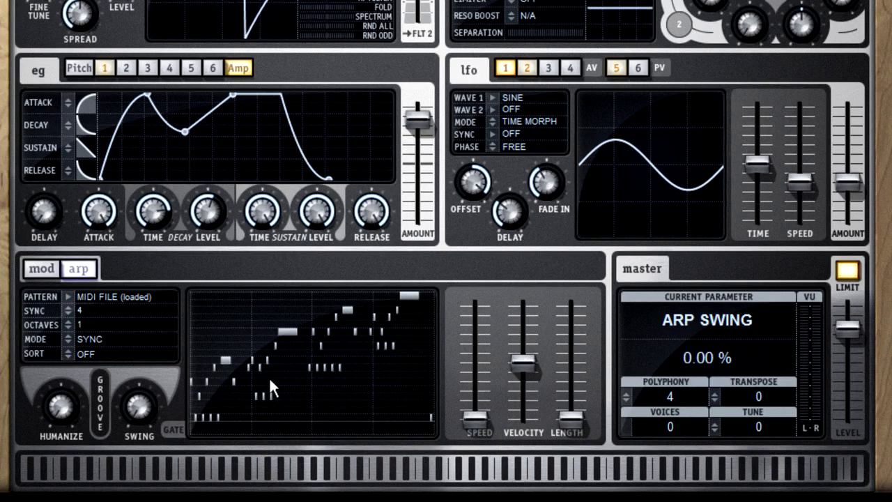
- Replace the MIDI file pattern with Arp126 from MIDI Arp 126-150, then browse the list without changing it
left_click(67, 294)
mouse_move(94, 148)
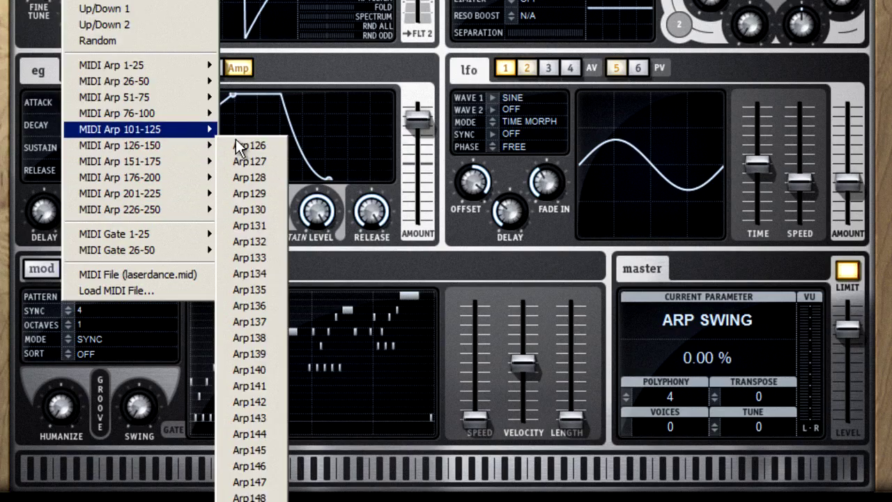
left_click(236, 140)
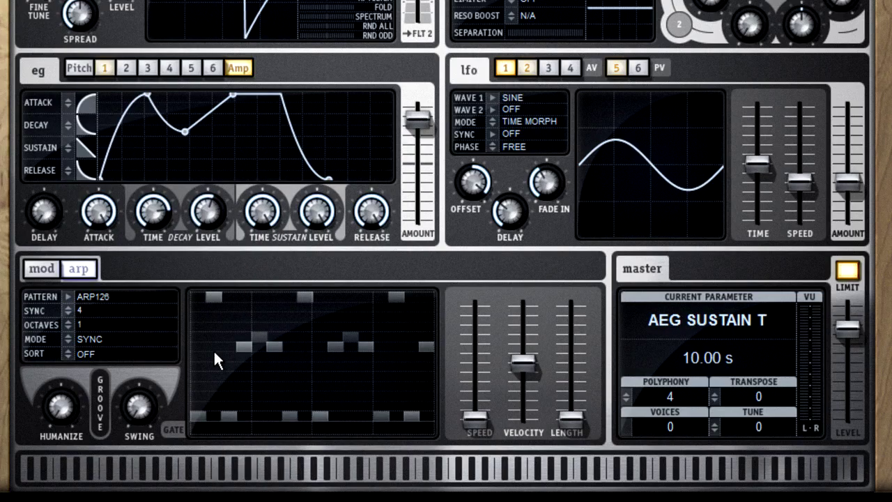
left_click(68, 293)
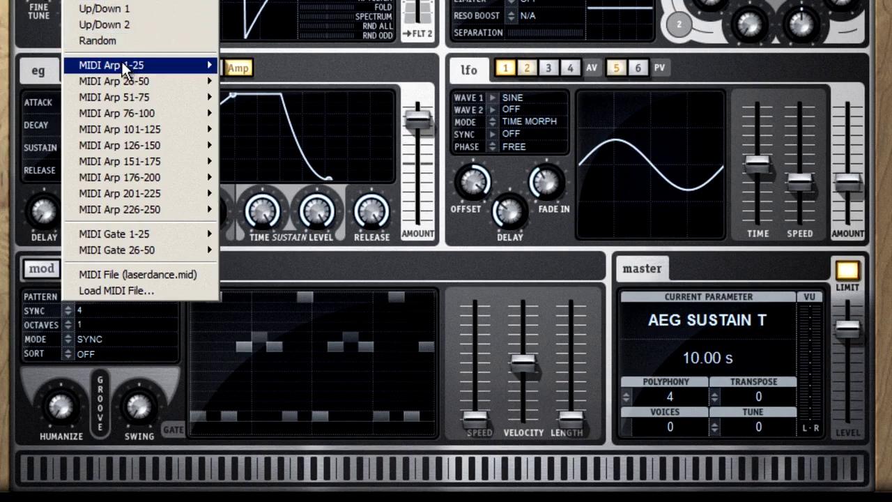
mouse_move(117, 95)
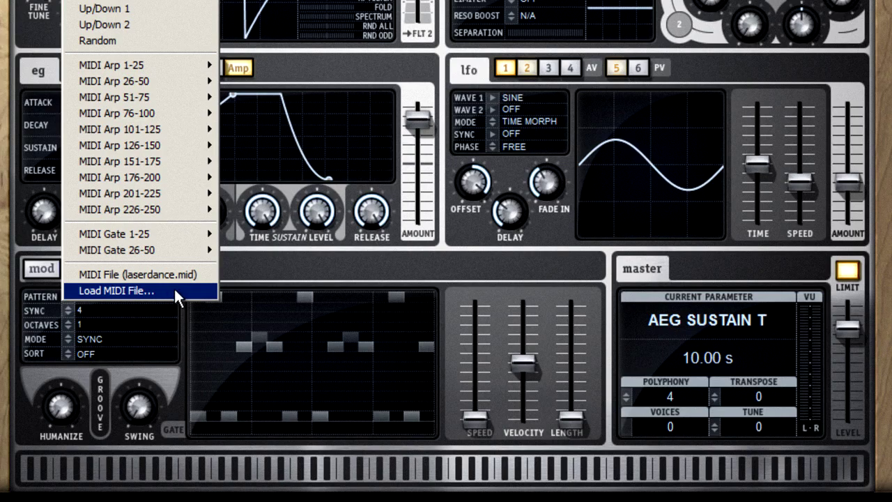
left_click(245, 315)
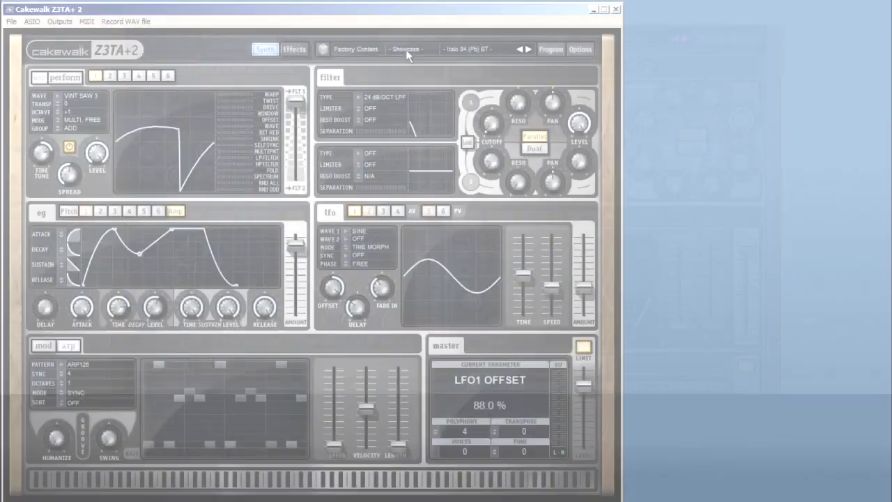
- Load the Bass 1 program 2Stepper (Mw+Pb) BT and audition it with a note
left_click(407, 48)
left_click(408, 85)
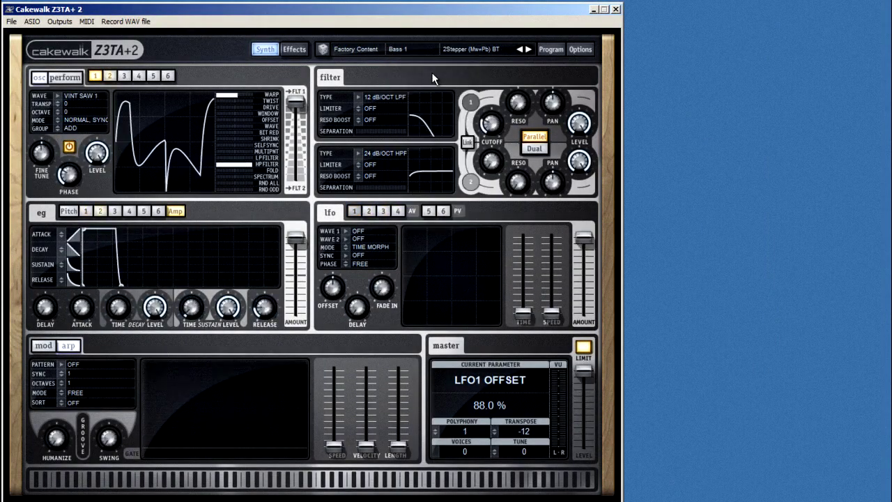
left_click(320, 478)
- Turn the arpeggiator on, choose pattern Arp081 from MIDI Arp 76-100, and play a note
left_click(72, 366)
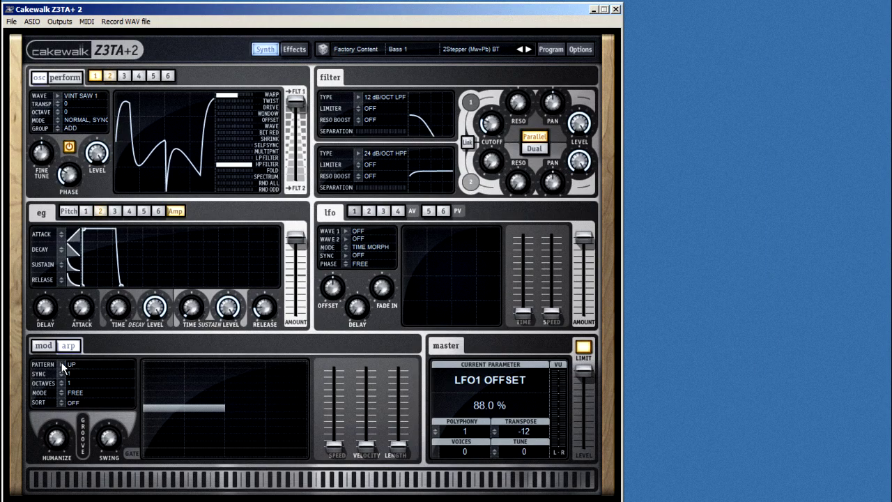
left_click(62, 363)
mouse_move(99, 247)
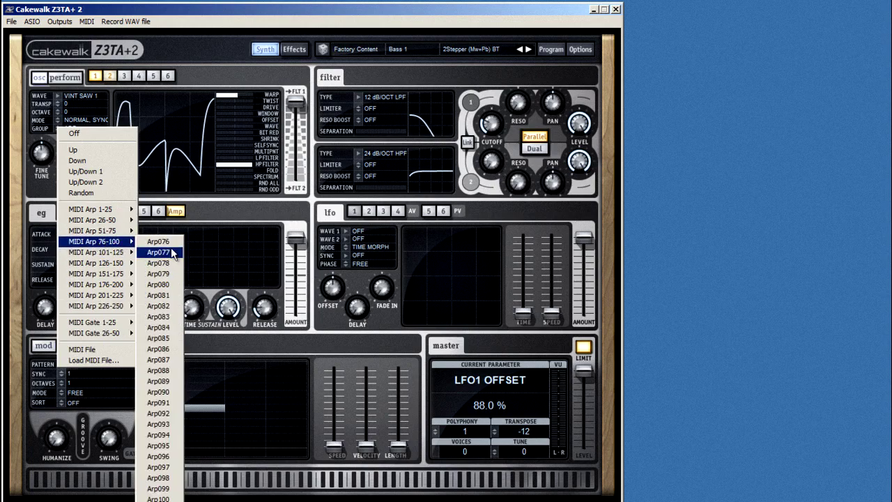
left_click(167, 294)
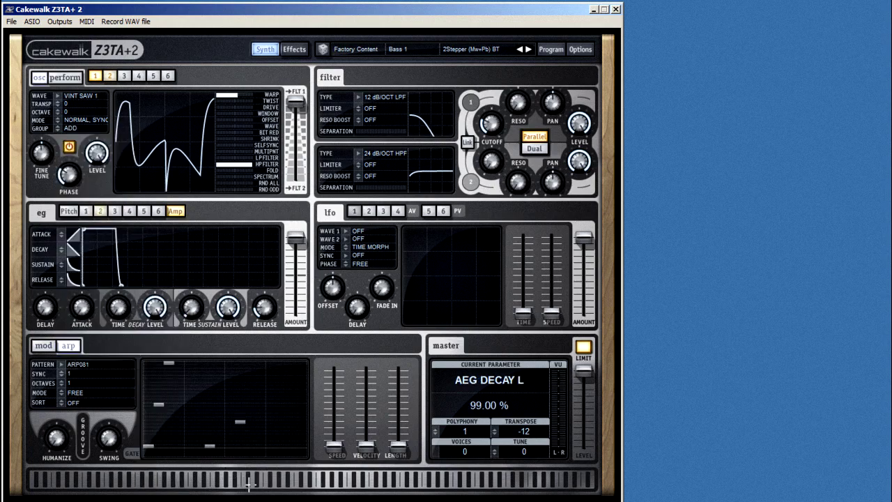
left_click(315, 477)
- Scroll up in the arpeggiator panel
scroll(85, 377, "up", 2)
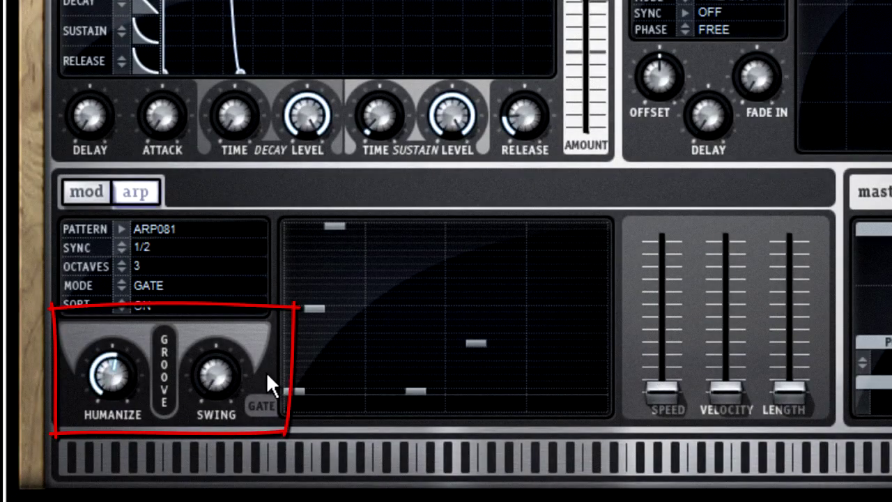
- Add swing, raise arp speed to 120 bpm, increase velocity and note length, then play a note
left_click_drag(203, 381, 190, 263)
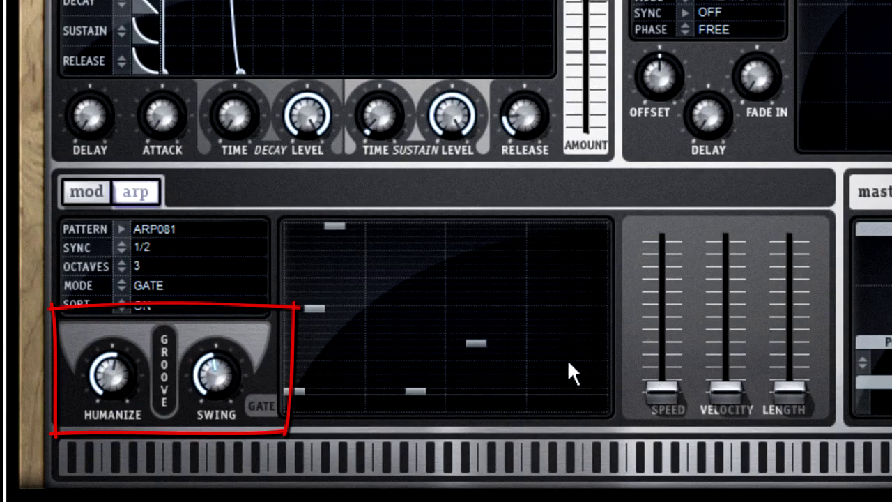
mouse_move(662, 390)
left_mouse_down()
mouse_move(651, 313)
mouse_move(662, 273)
left_mouse_up()
left_click_drag(724, 367, 718, 342)
left_click_drag(777, 389, 794, 266)
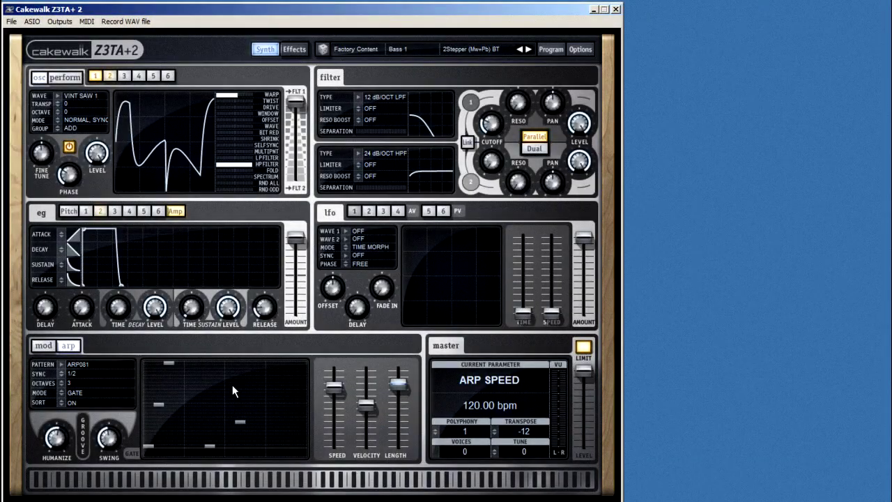
left_click(336, 479)
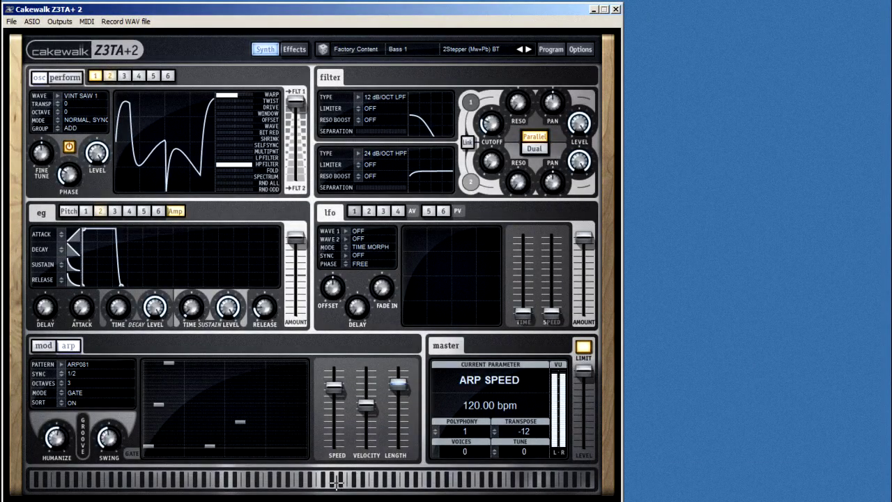